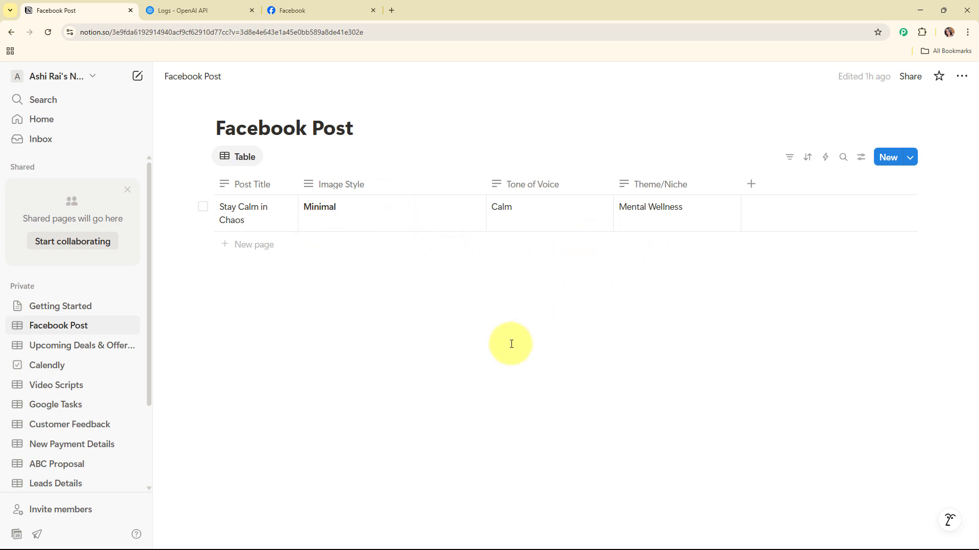
- Look over the Facebook Post database in Notion, the OpenAI API dashboard and the Pabbly Connect Facebook page
click(204, 11)
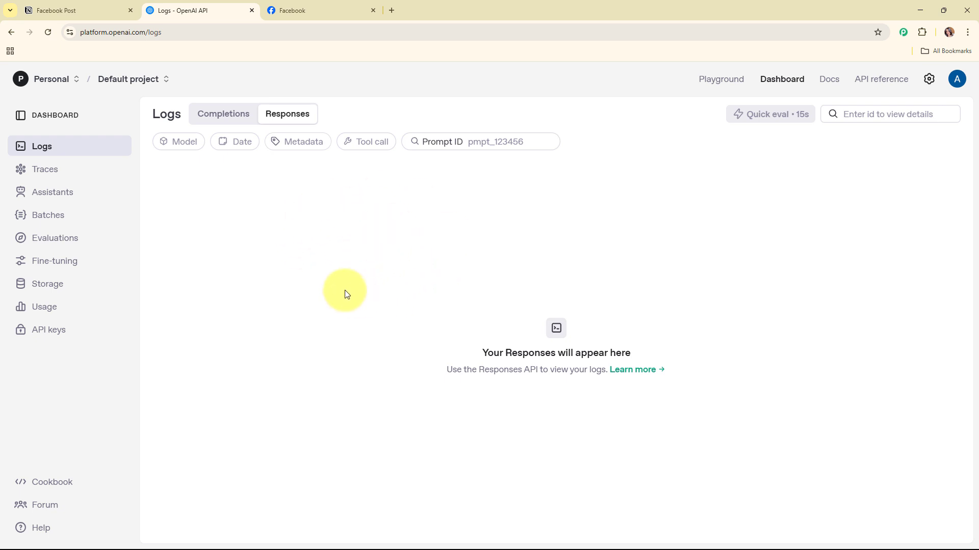
click(302, 9)
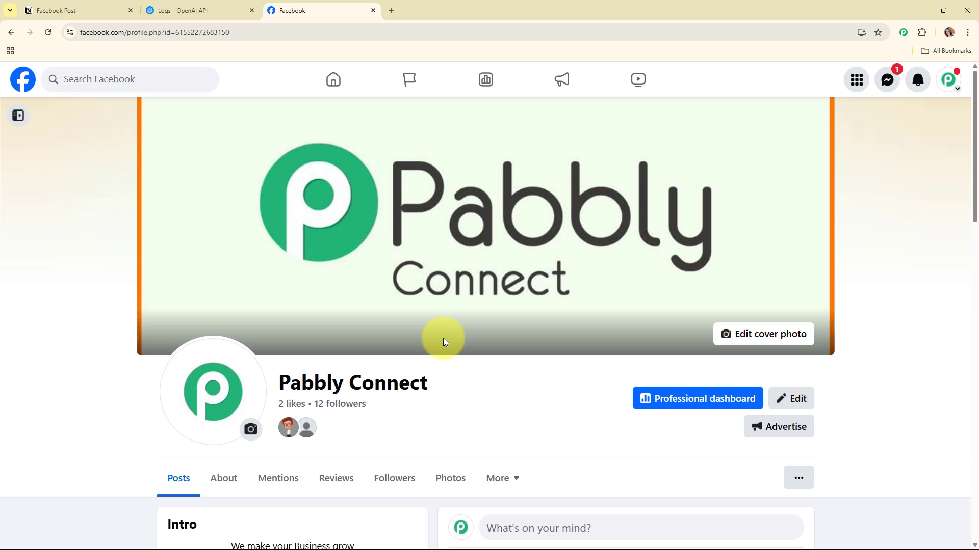
click(42, 6)
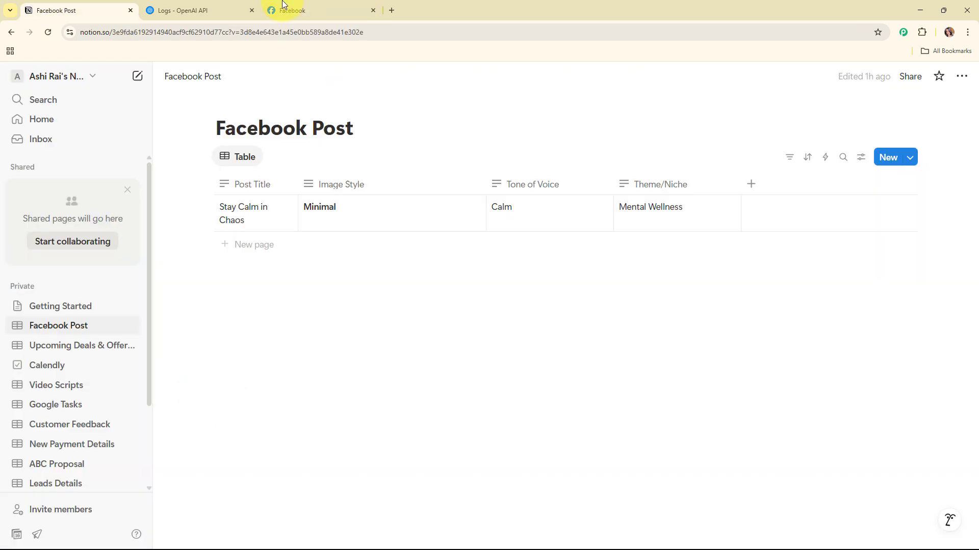
click(212, 7)
click(299, 6)
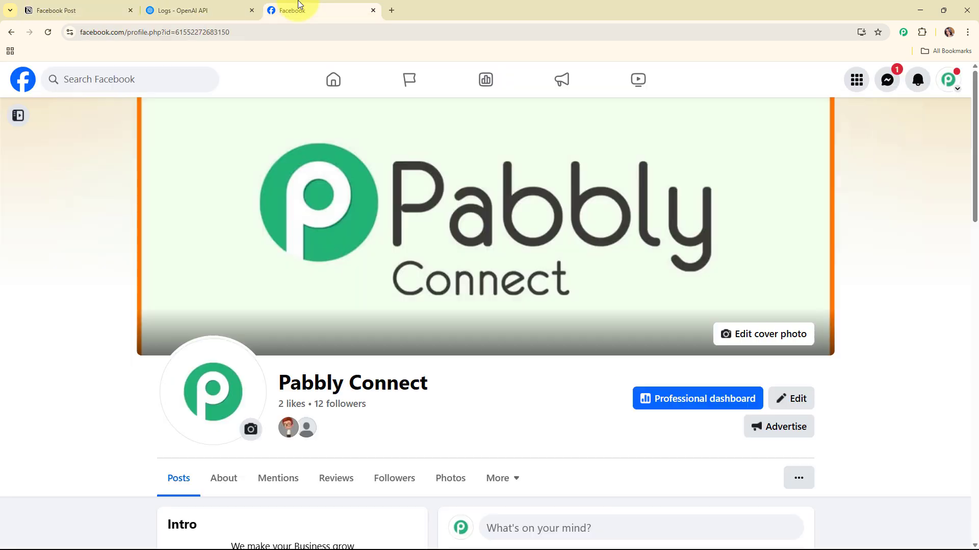
- Open the Pabbly Connect website, pabbly.com/connect, in a new browser tab
click(390, 11)
text(pabb)
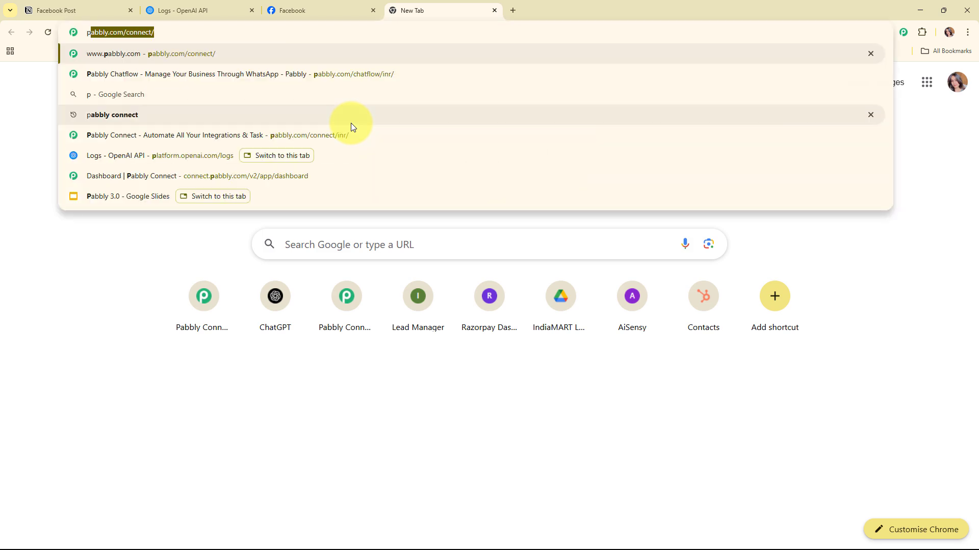
text(ly)
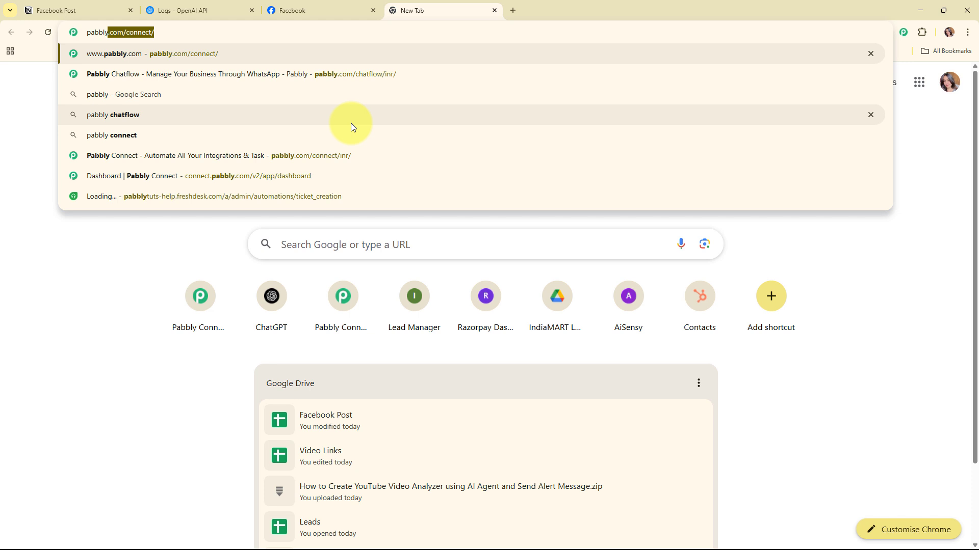
key(Return)
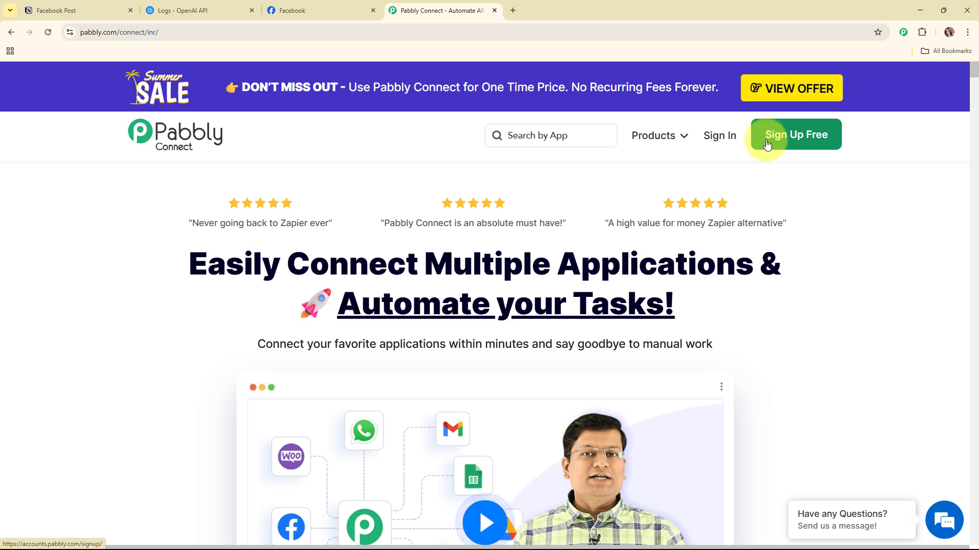
- Sign in to Pabbly and access the Pabbly Connect application from the list of apps
click(716, 144)
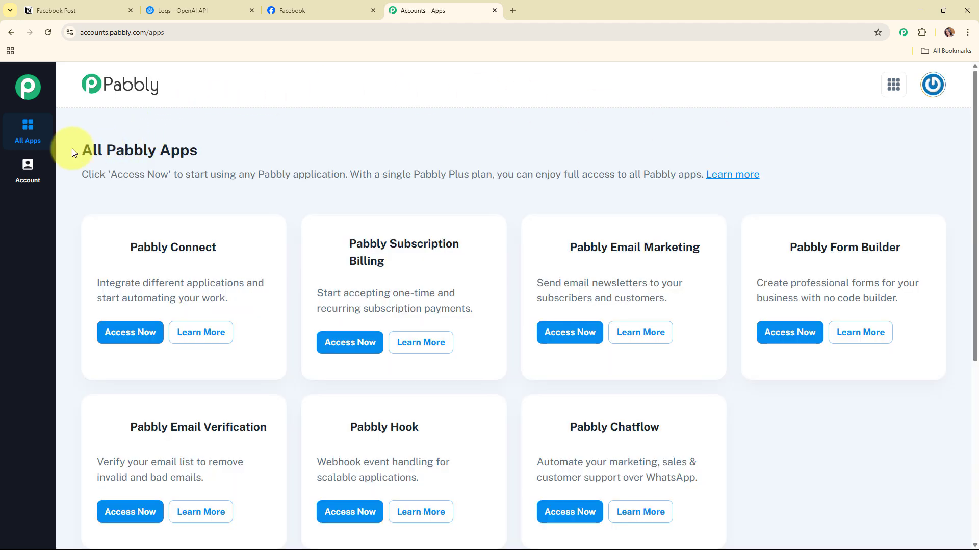
drag(72, 148, 323, 166)
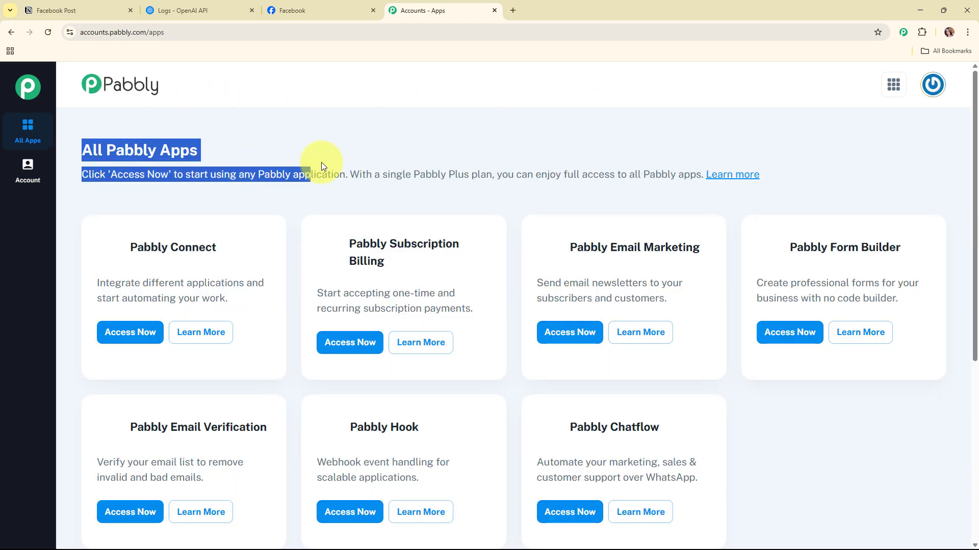
click(445, 148)
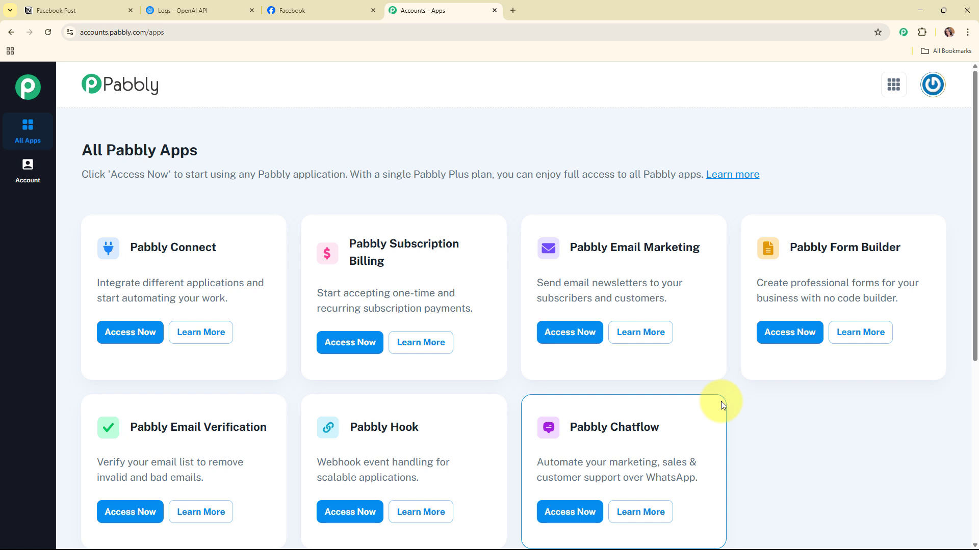
click(139, 337)
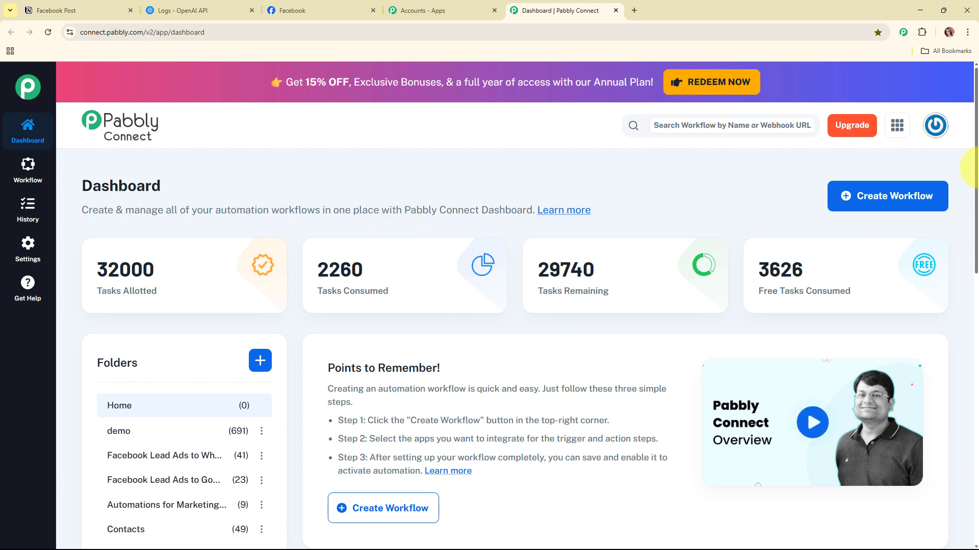
- Set up a new workflow named "Create Images Using AI Agent from Notion & Post to Facebook Automatically" in the Automations folder
click(885, 202)
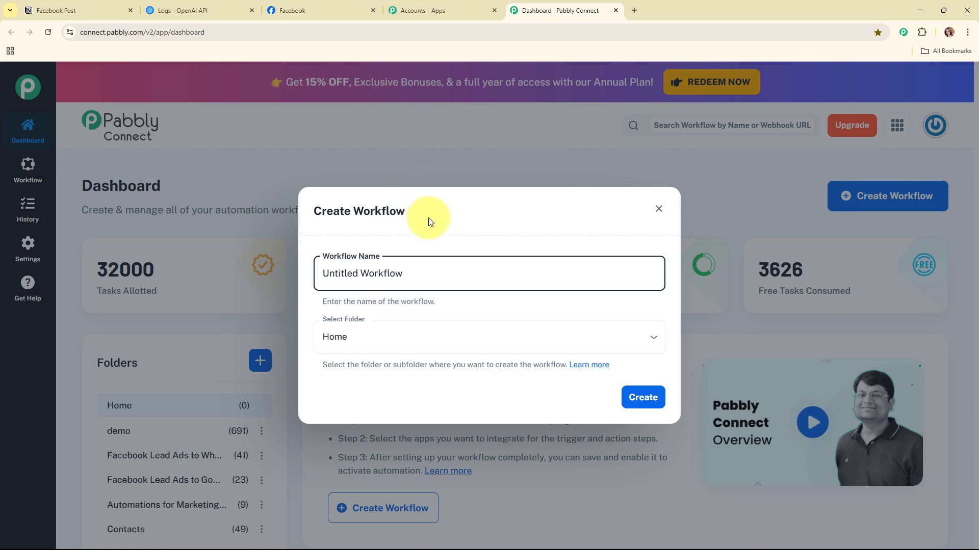
drag(426, 273, 297, 274)
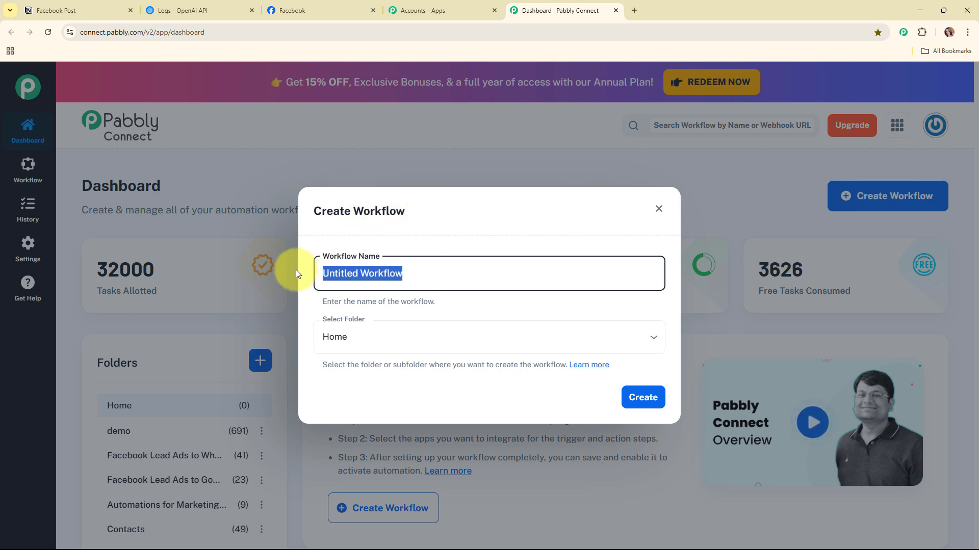
text(Create Images Using AI Agent from Notion & Post to Facebook Automatically)
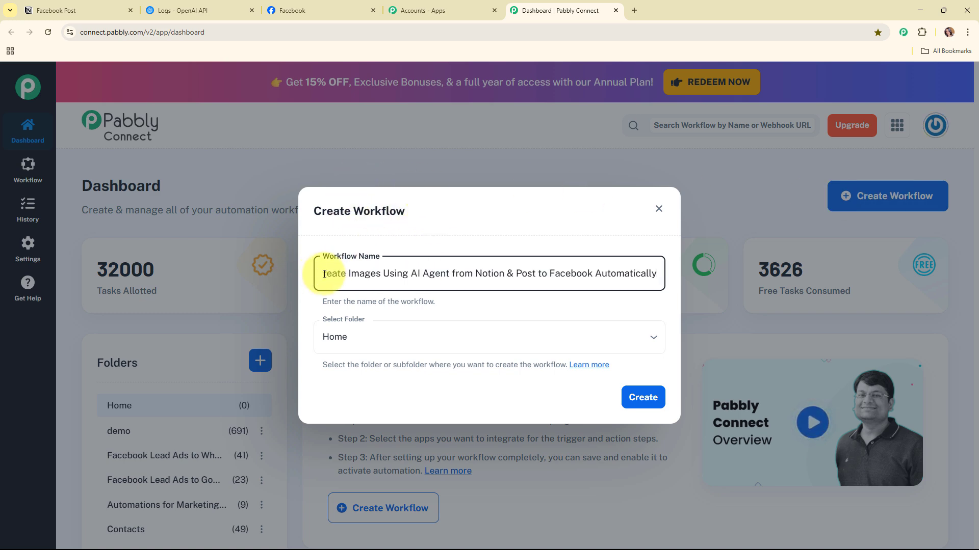
drag(326, 274, 672, 286)
click(558, 310)
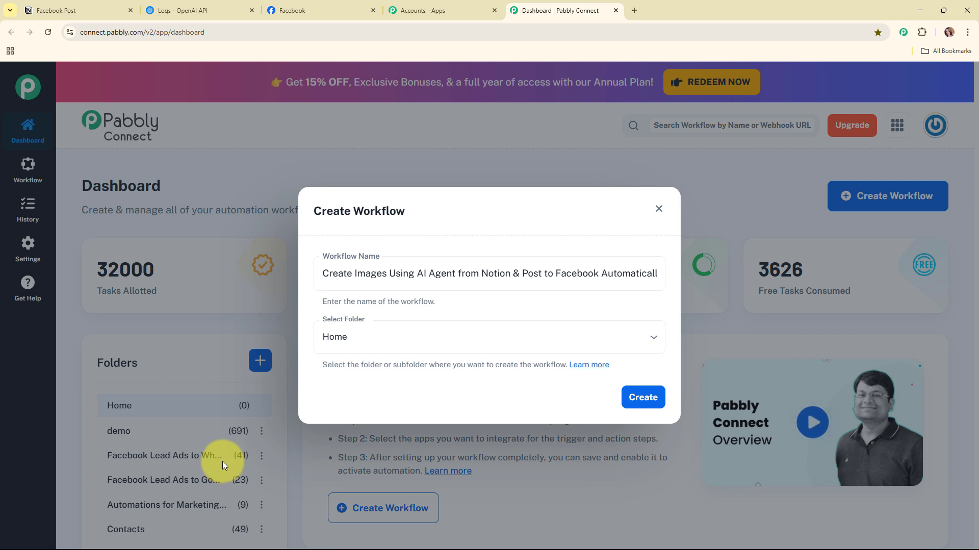
click(452, 351)
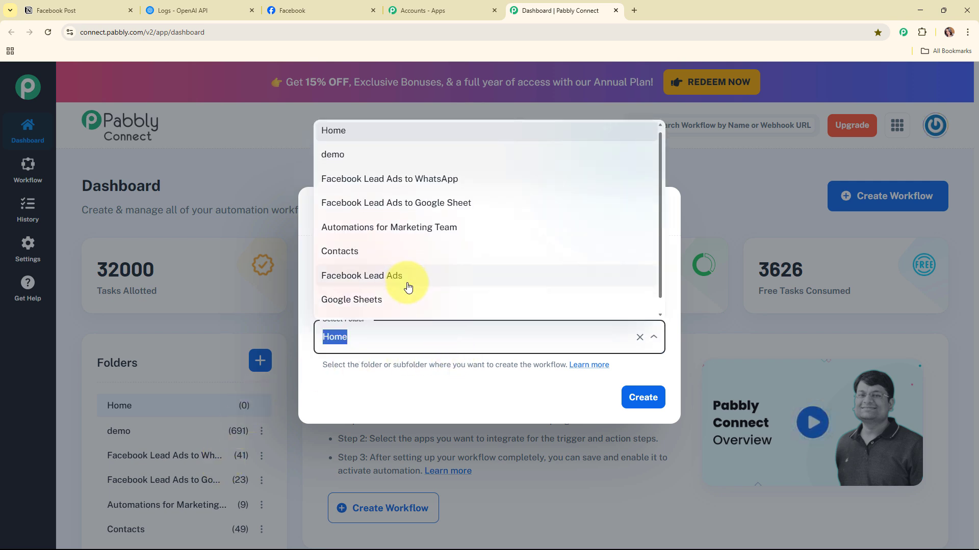
scroll(407, 300, down, 1)
click(405, 312)
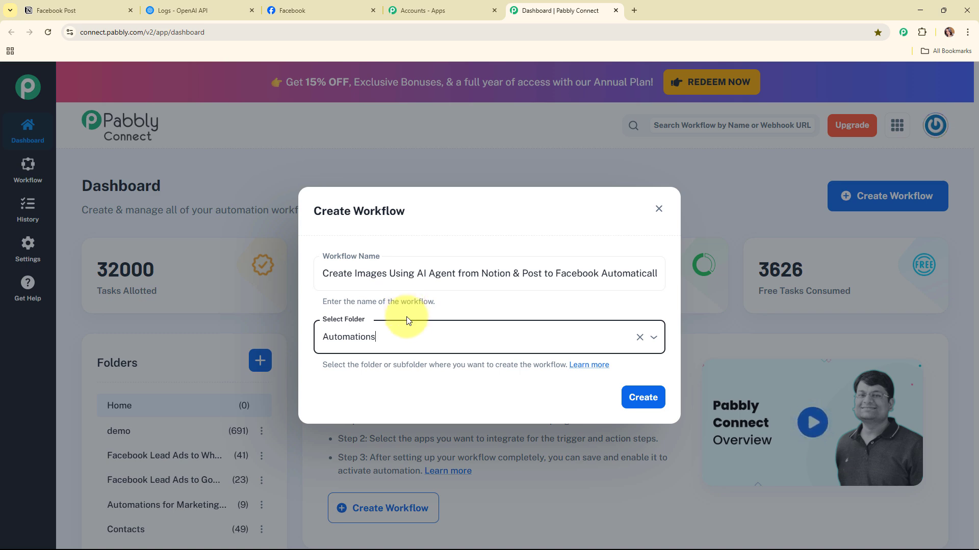
- Read through the forum help article on workflow folders and close it
click(593, 365)
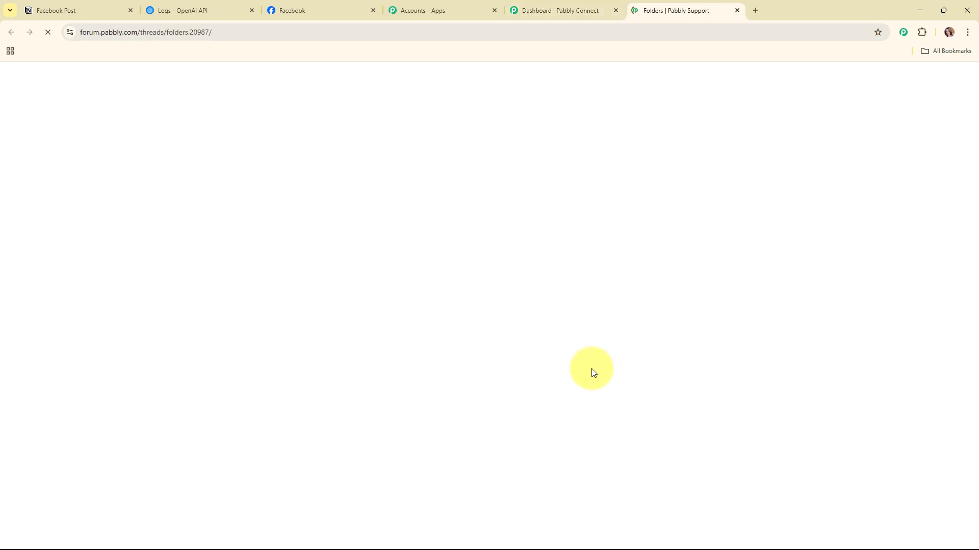
scroll(503, 284, down, 10)
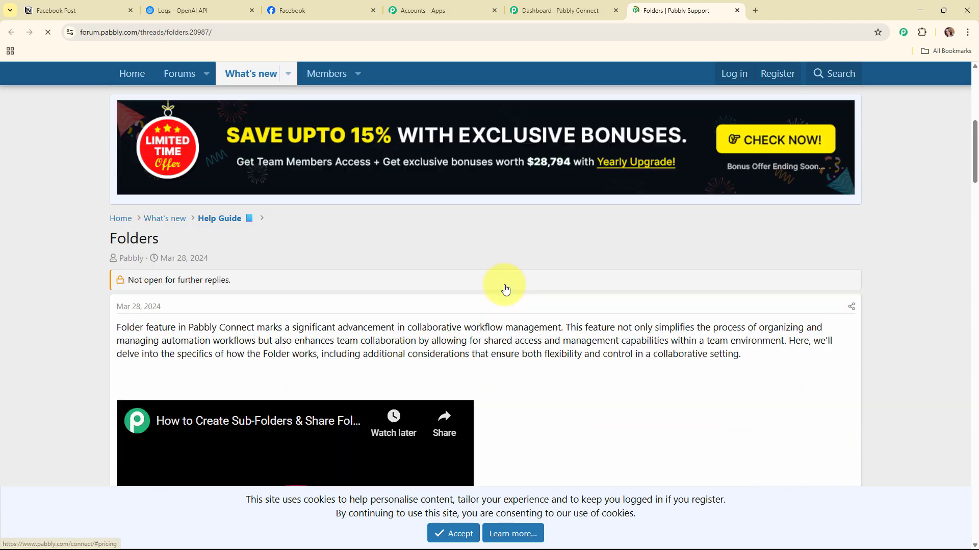
scroll(505, 289, down, 15)
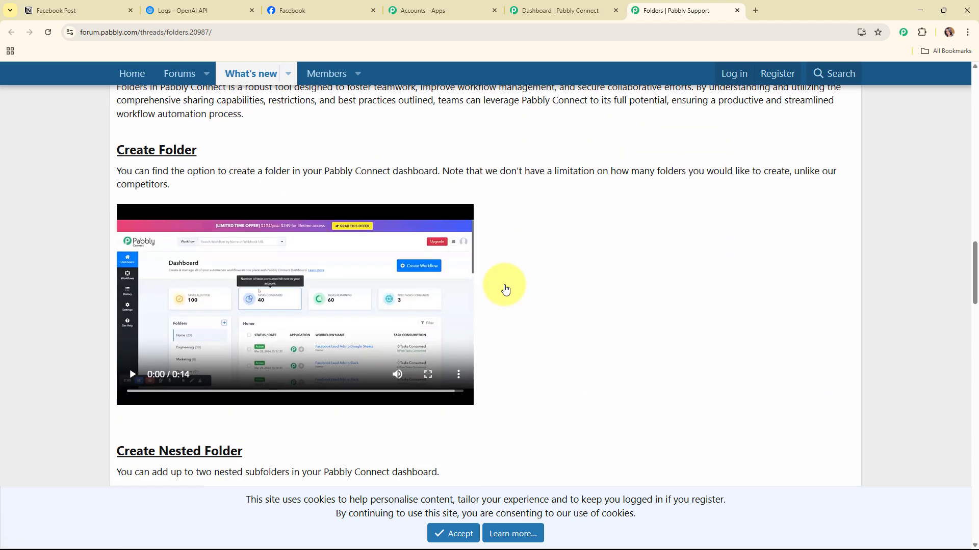
click(737, 10)
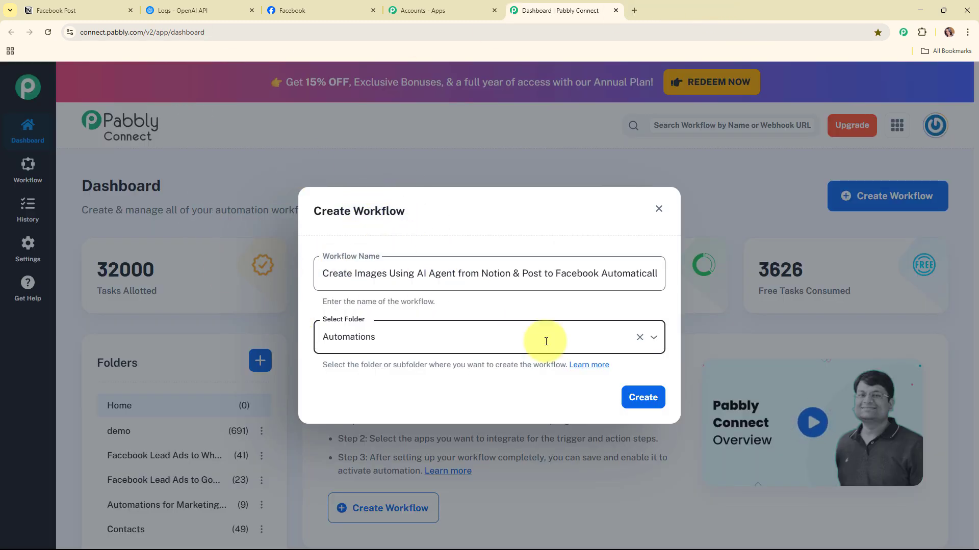
- Create the workflow with the entered settings and expand its trigger step for setup
click(639, 400)
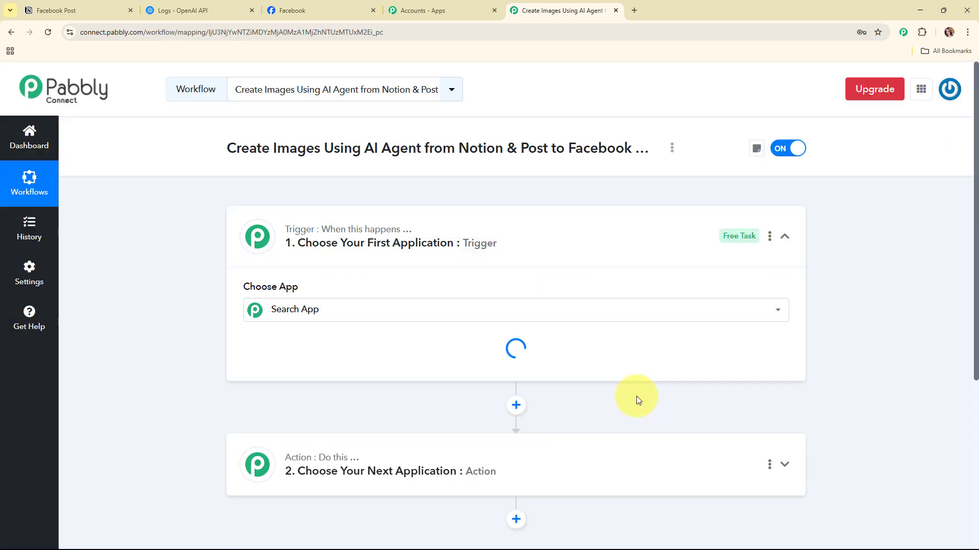
click(611, 233)
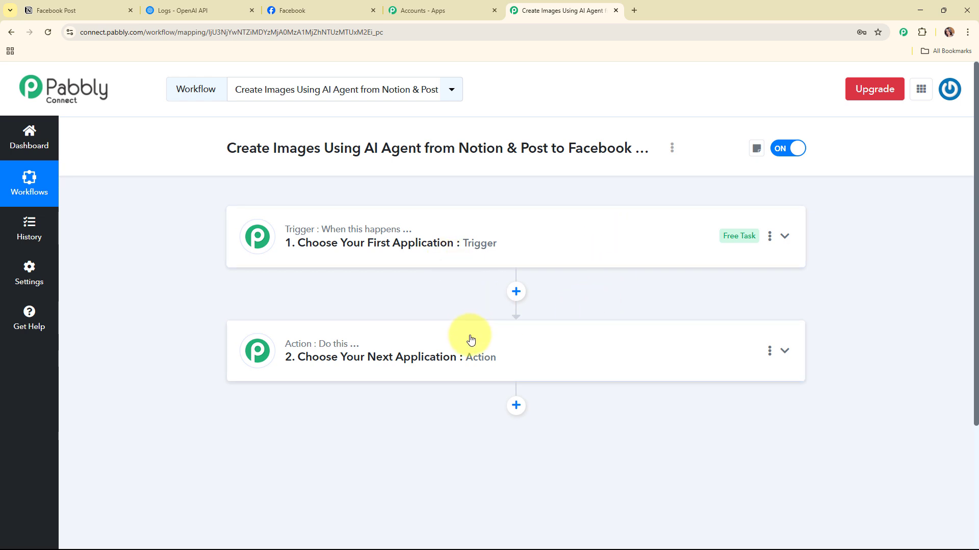
mouse_move(305, 362)
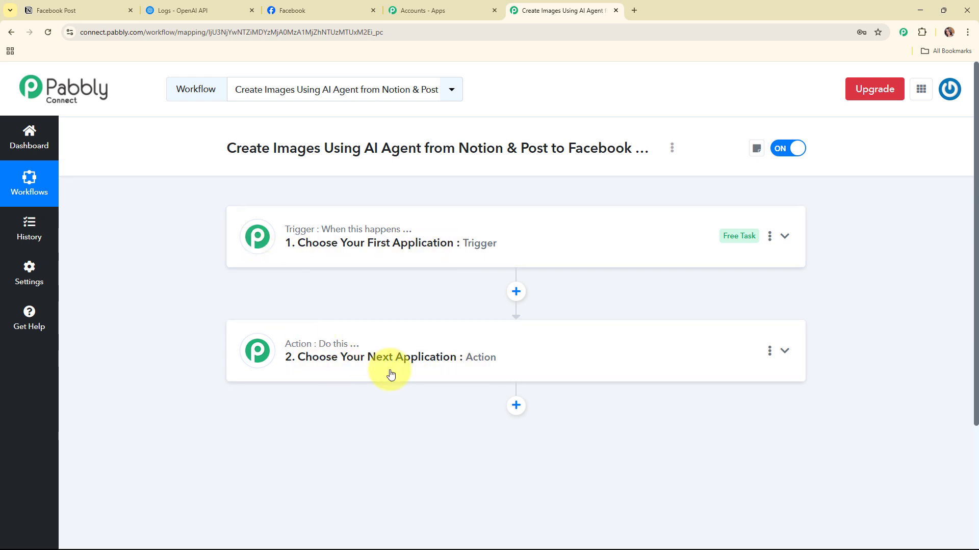
click(600, 238)
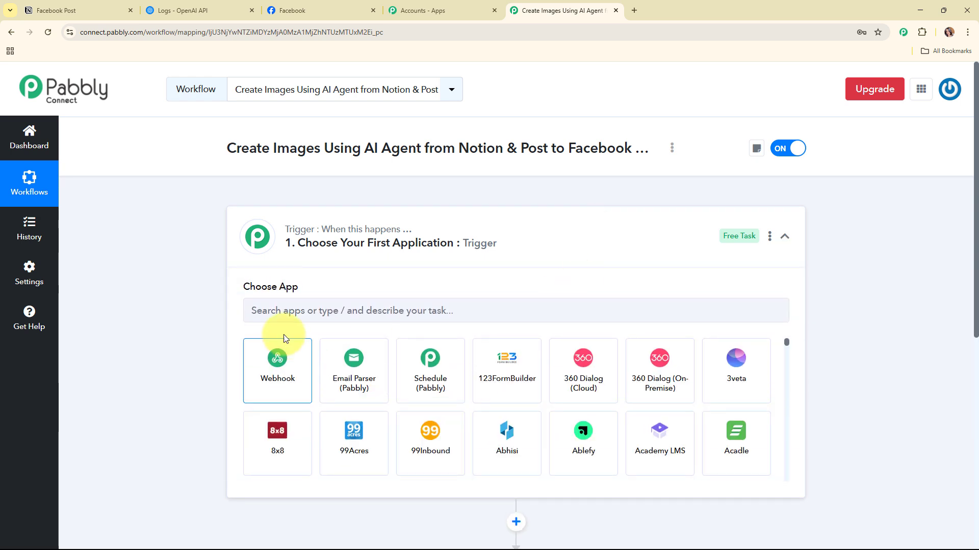
- Choose Notion as the trigger application and set the trigger event to New Database Item
click(277, 313)
text(noti)
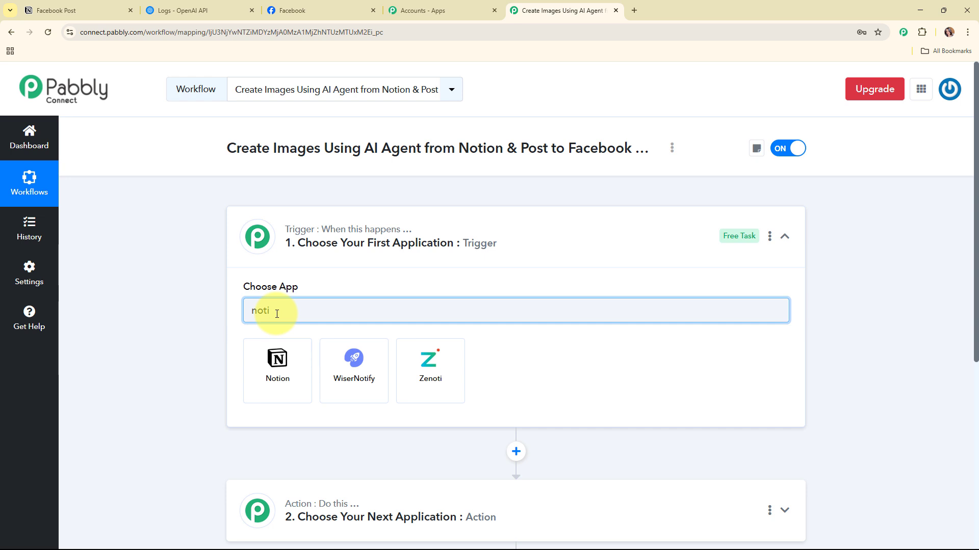
click(278, 370)
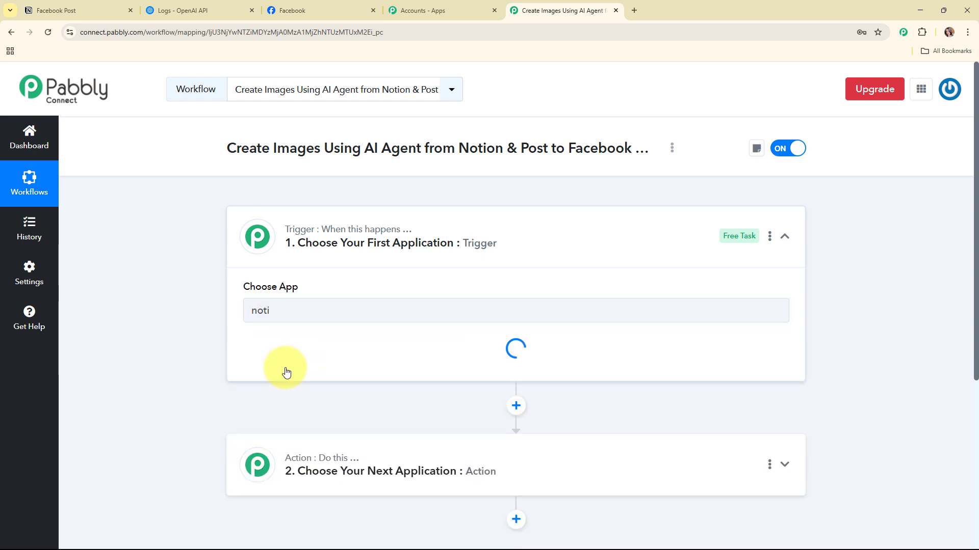
click(285, 371)
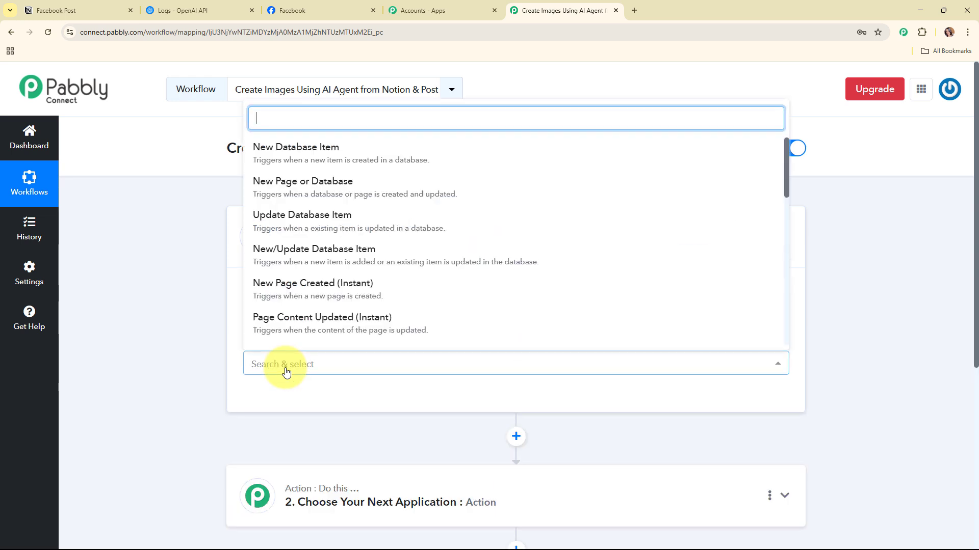
click(329, 154)
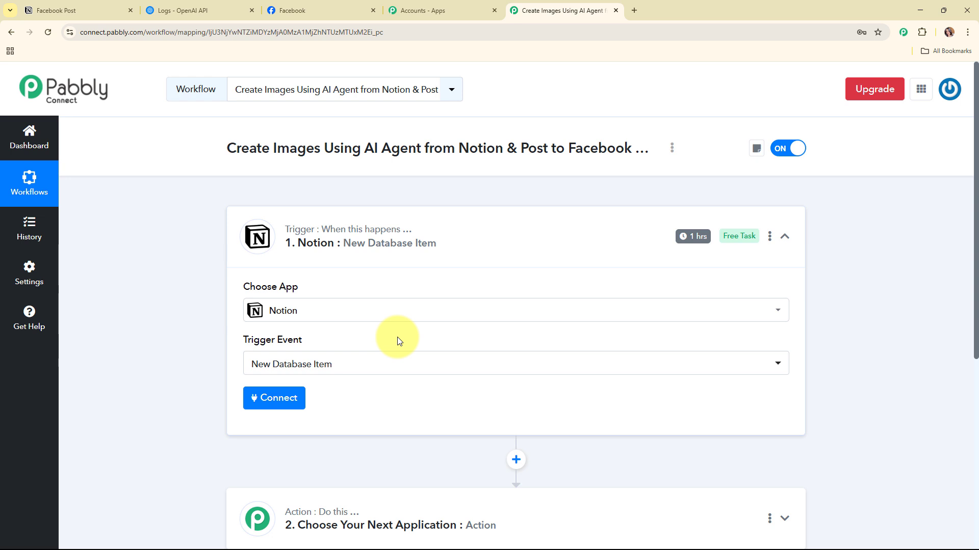
drag(226, 343, 421, 334)
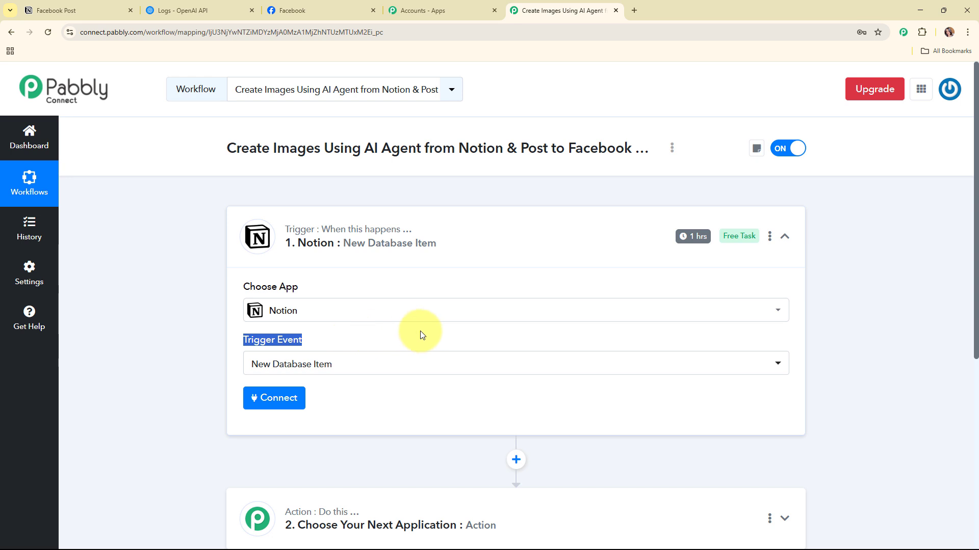
- Connect the trigger to Notion through a new connection and allow access to the preselected Notion pages
scroll(421, 335, down, 1)
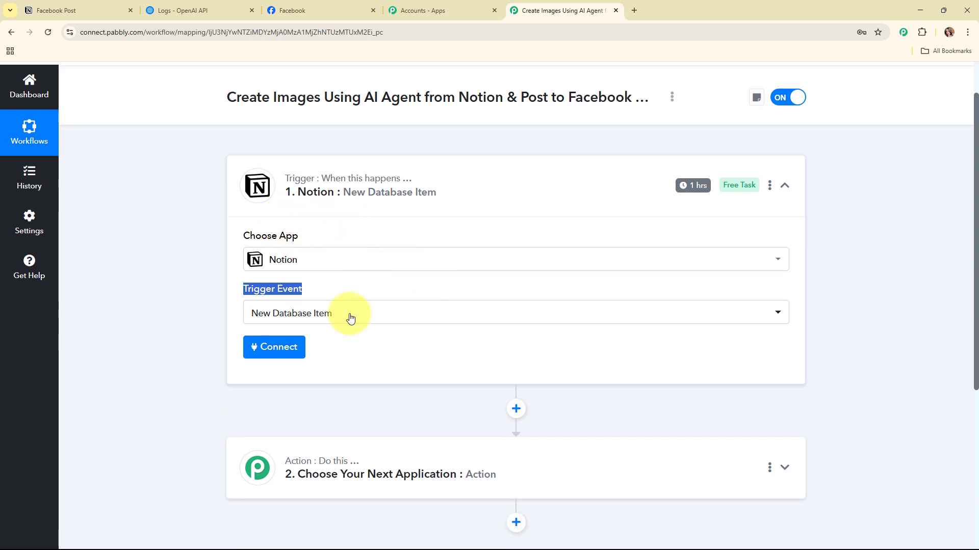
click(273, 348)
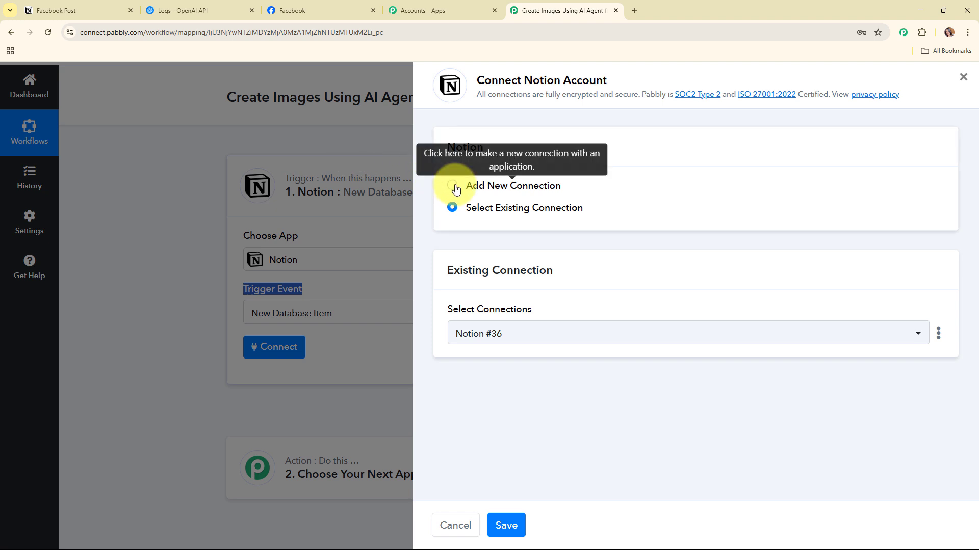
click(453, 186)
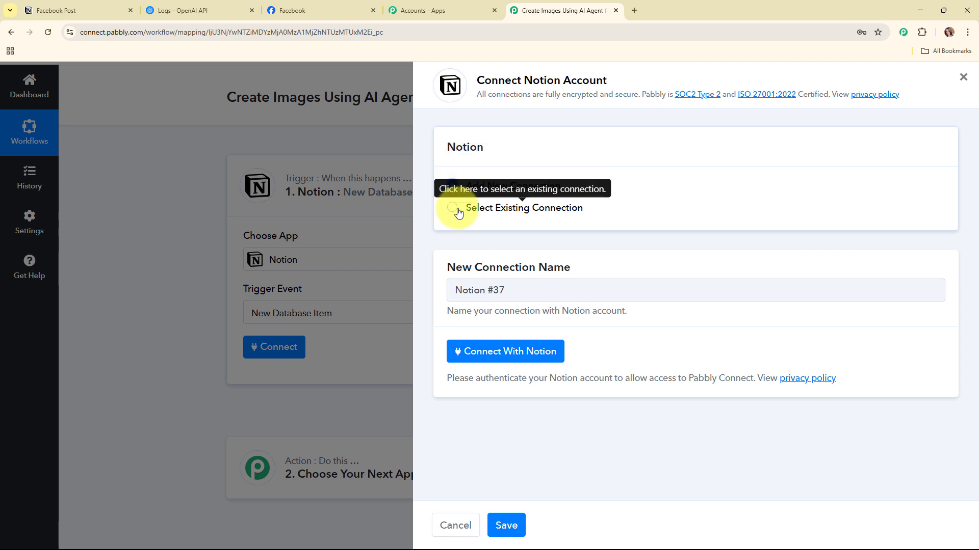
click(541, 350)
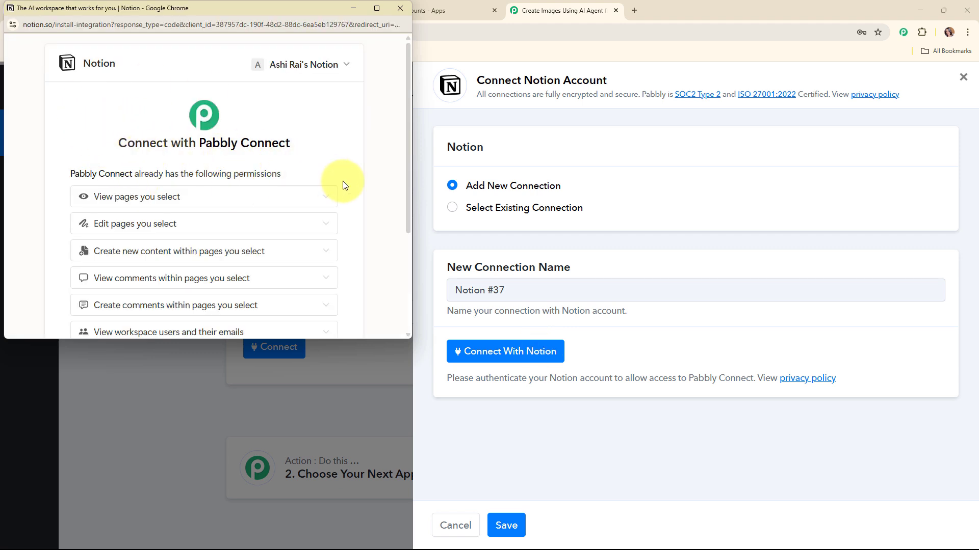
scroll(343, 181, down, 3)
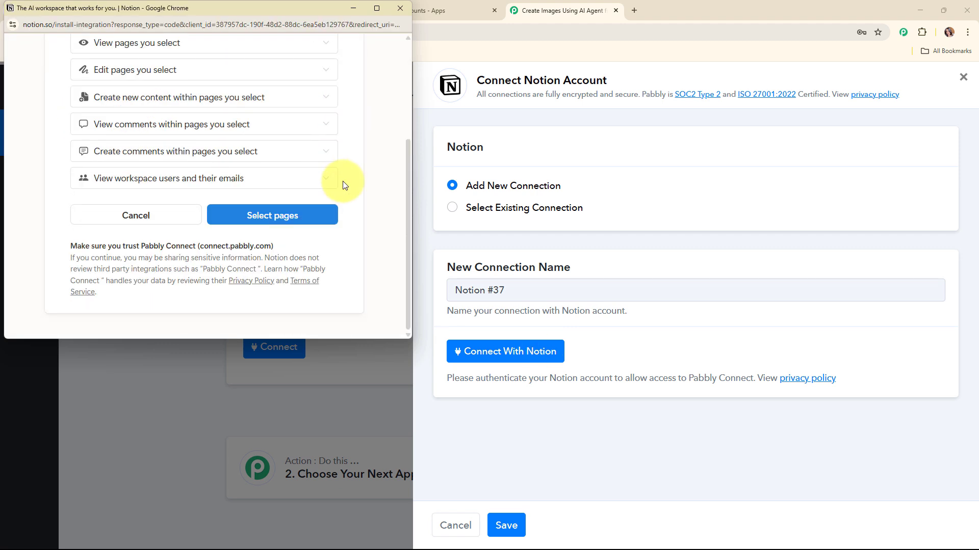
click(285, 220)
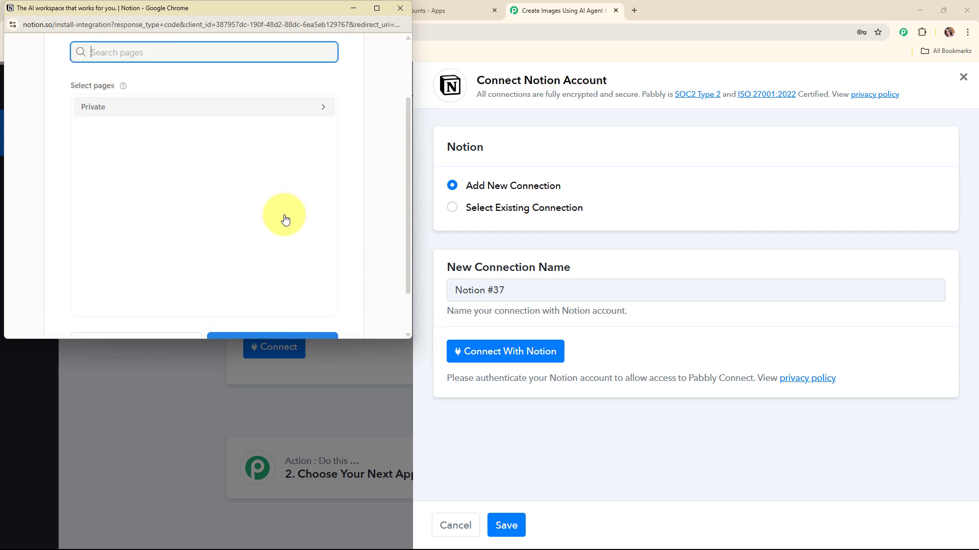
scroll(316, 204, down, 5)
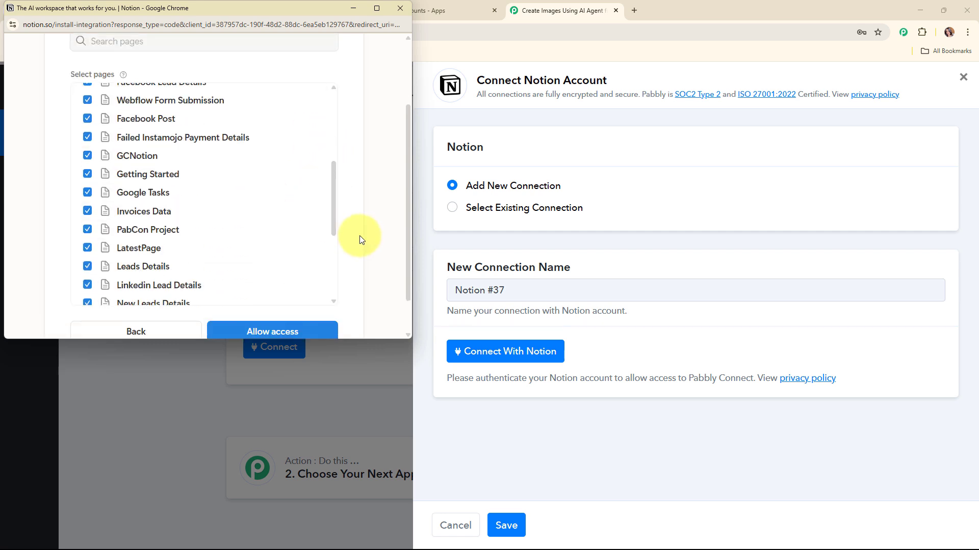
scroll(360, 240, down, 1)
click(307, 295)
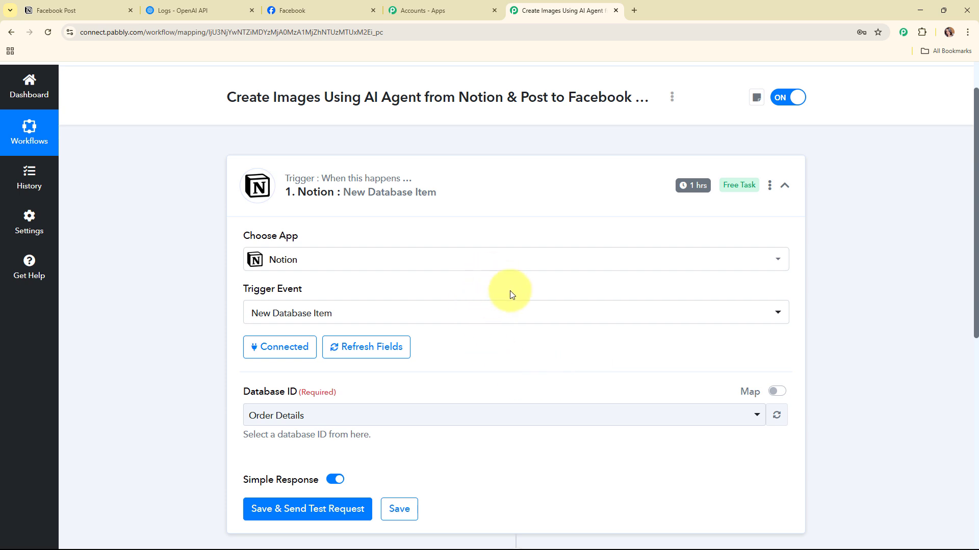
- Check the database name in Notion and set the trigger's Database ID to Facebook Post
scroll(515, 301, down, 4)
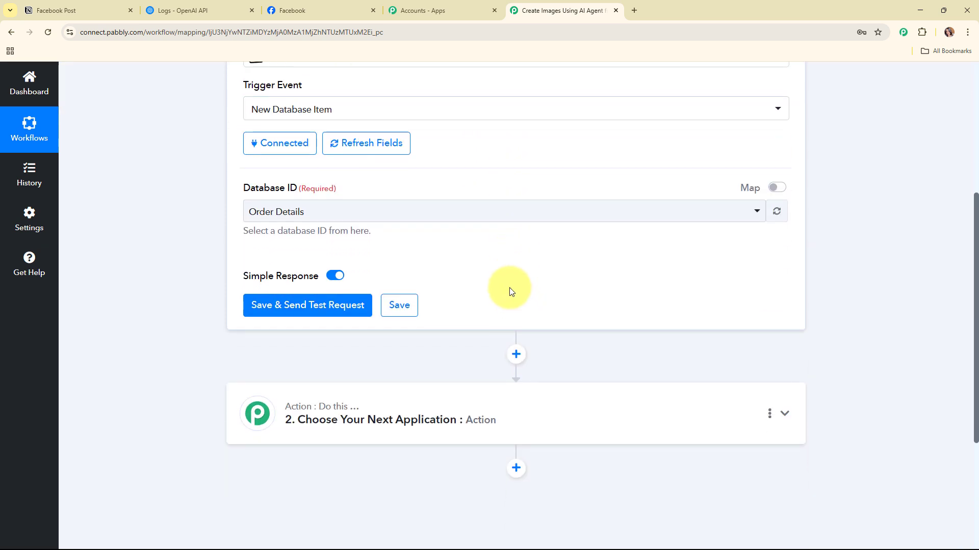
drag(242, 188, 384, 189)
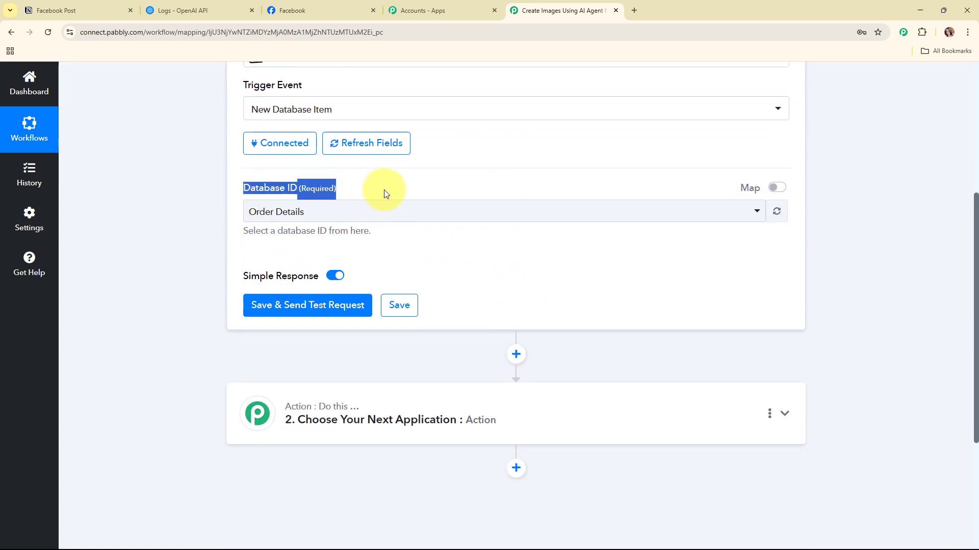
click(568, 239)
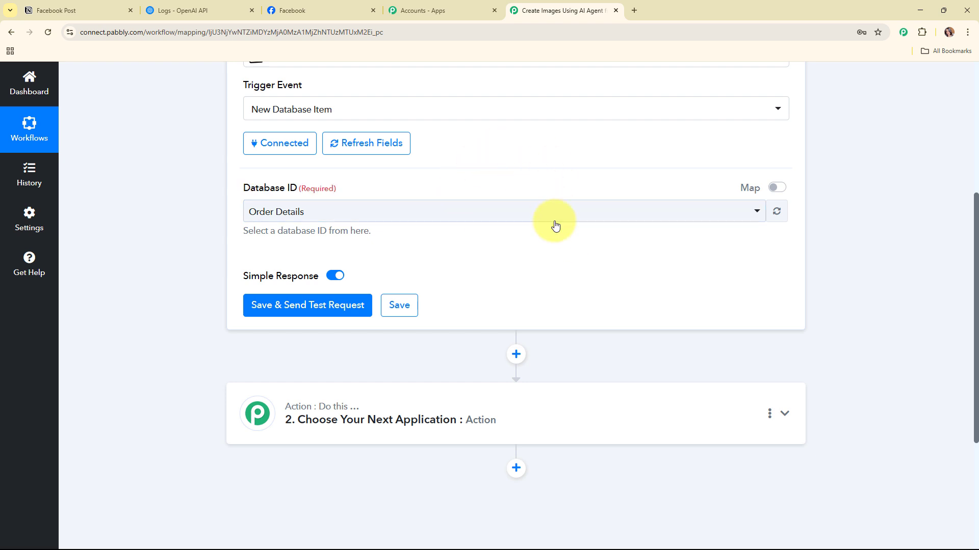
click(61, 10)
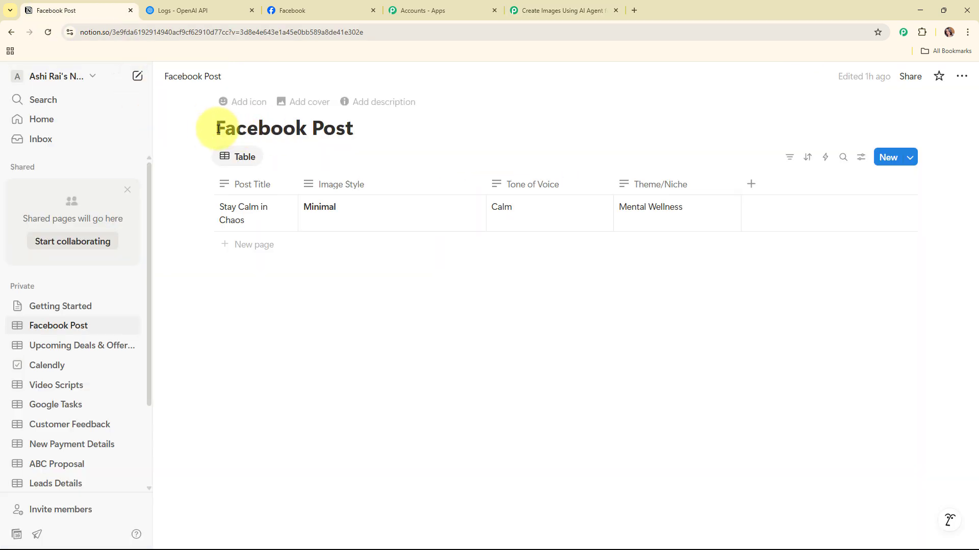
click(589, 6)
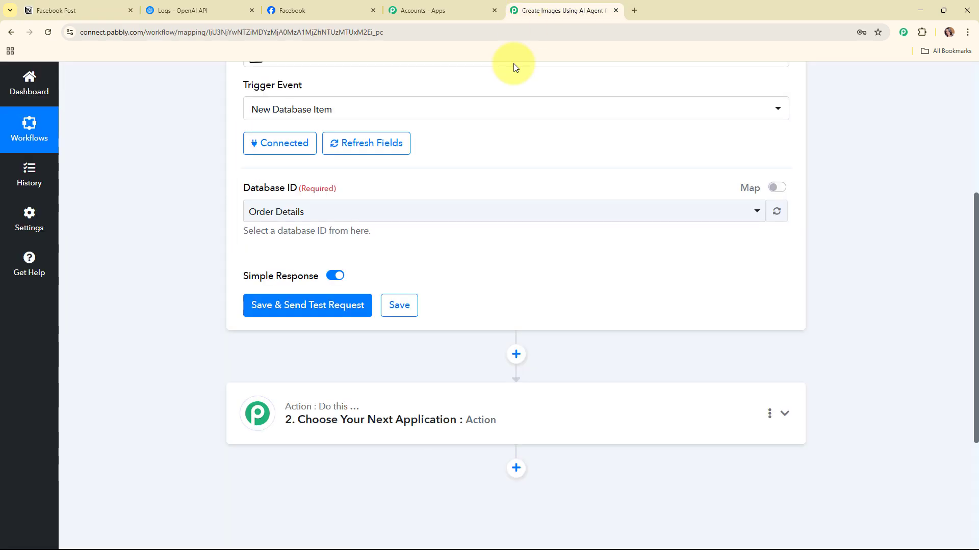
click(335, 212)
click(328, 293)
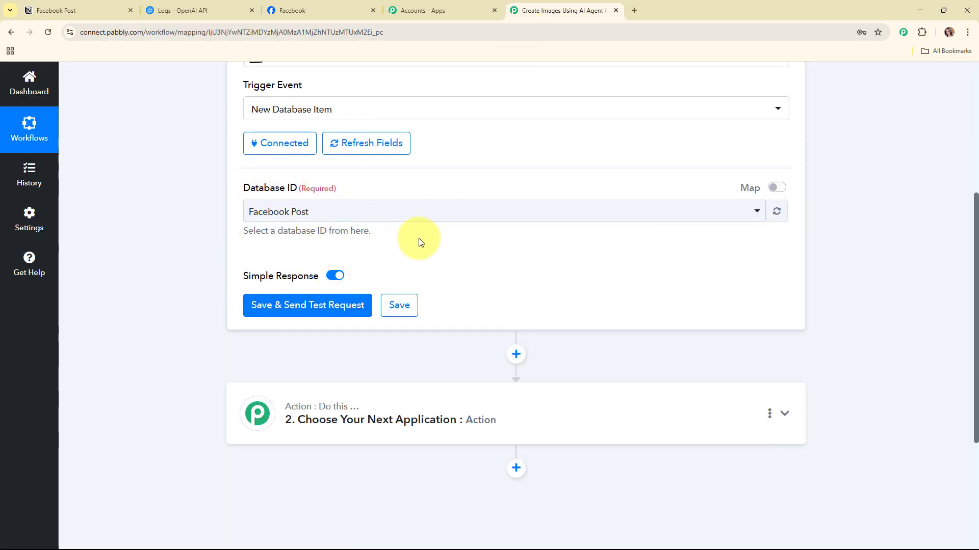
- Add Notion item "Healthy Snacking on Busy Days" with Illustrated, Energetic, Nutrition & Wellness to Facebook Post, and save the trigger with a test request
scroll(419, 237, down, 2)
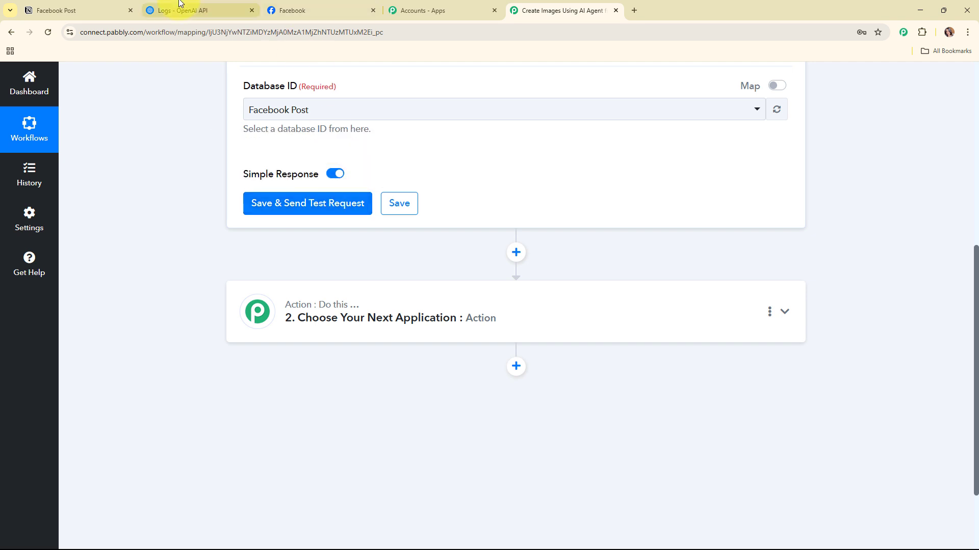
click(47, 10)
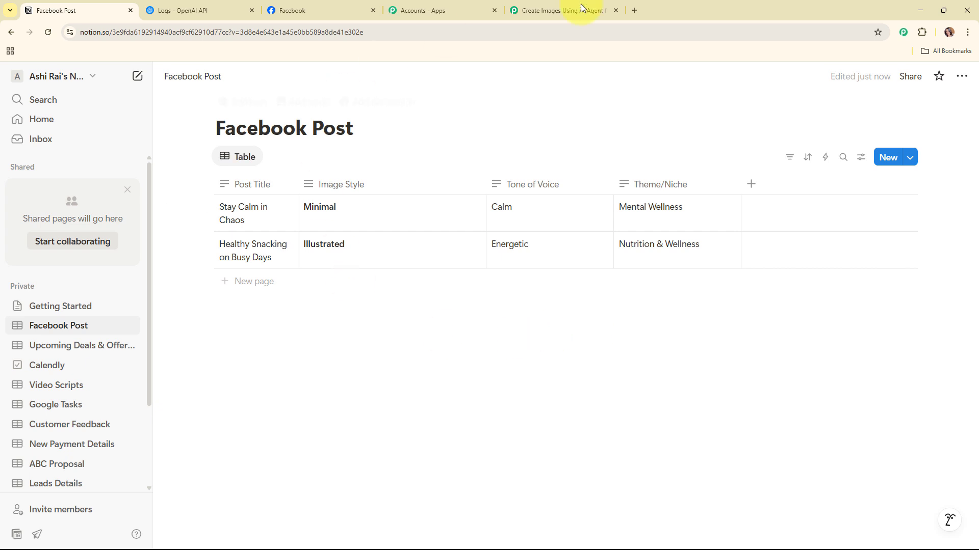
click(550, 4)
click(317, 204)
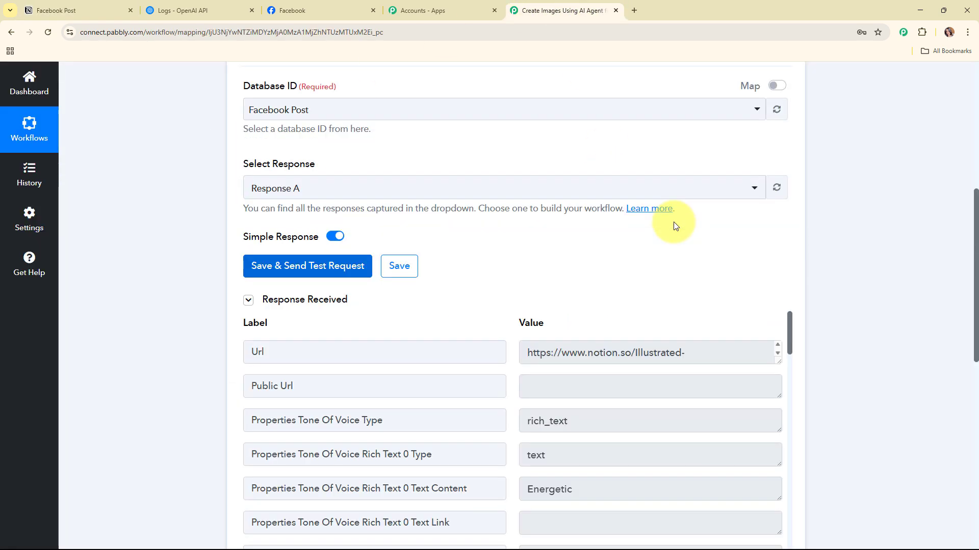
scroll(875, 261, down, 3)
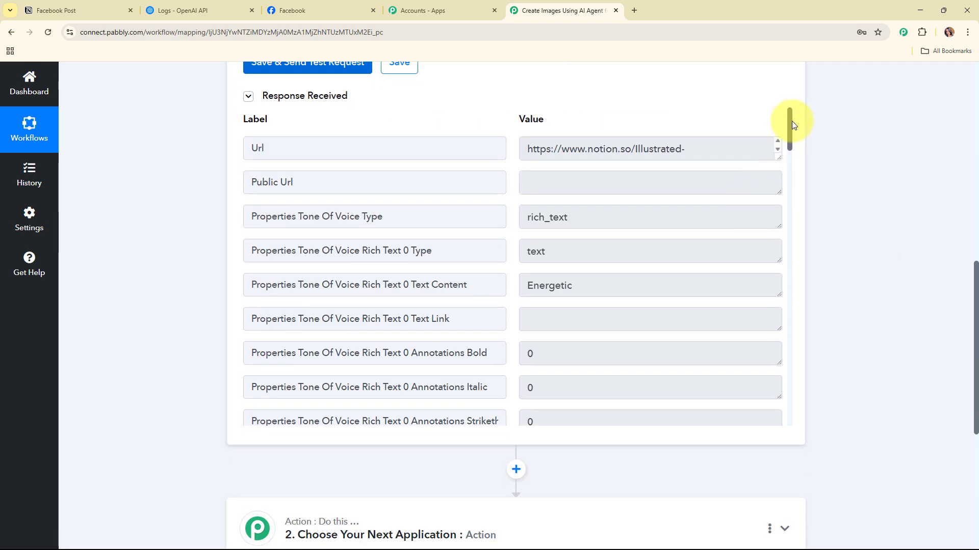
scroll(785, 150, down, 3)
drag(788, 153, 751, 398)
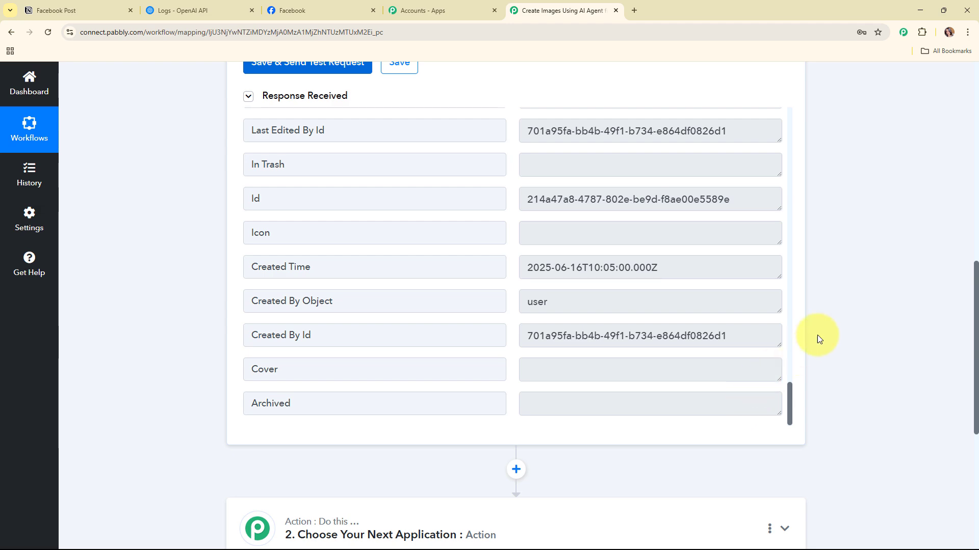
- Set the Notion trigger time to check every 10 minutes and save it
scroll(830, 313, up, 10)
scroll(830, 314, up, 1)
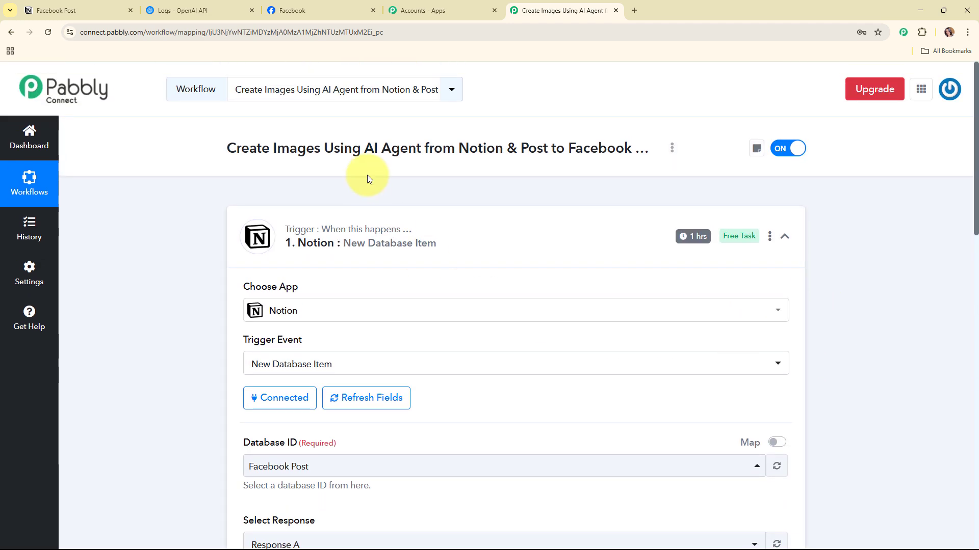
mouse_move(334, 255)
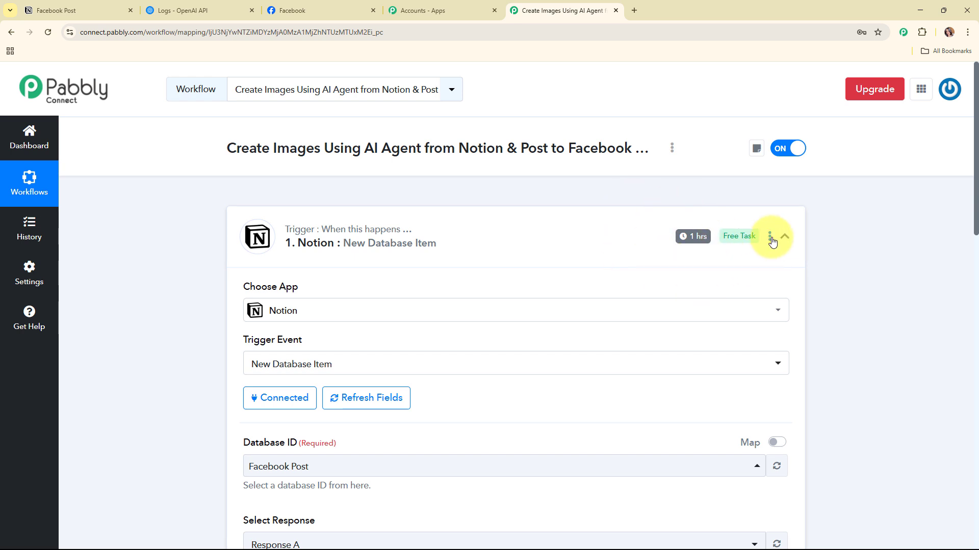
click(770, 237)
click(742, 299)
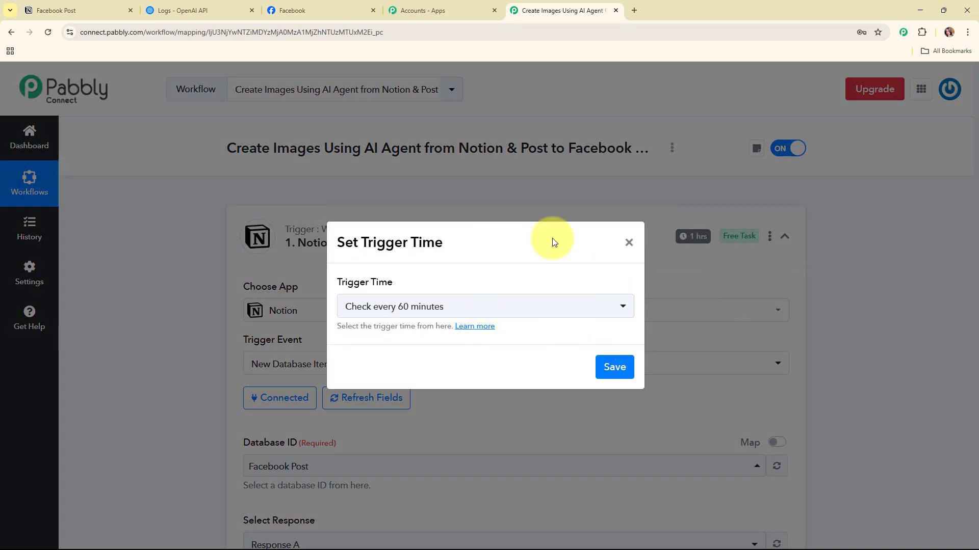
click(533, 305)
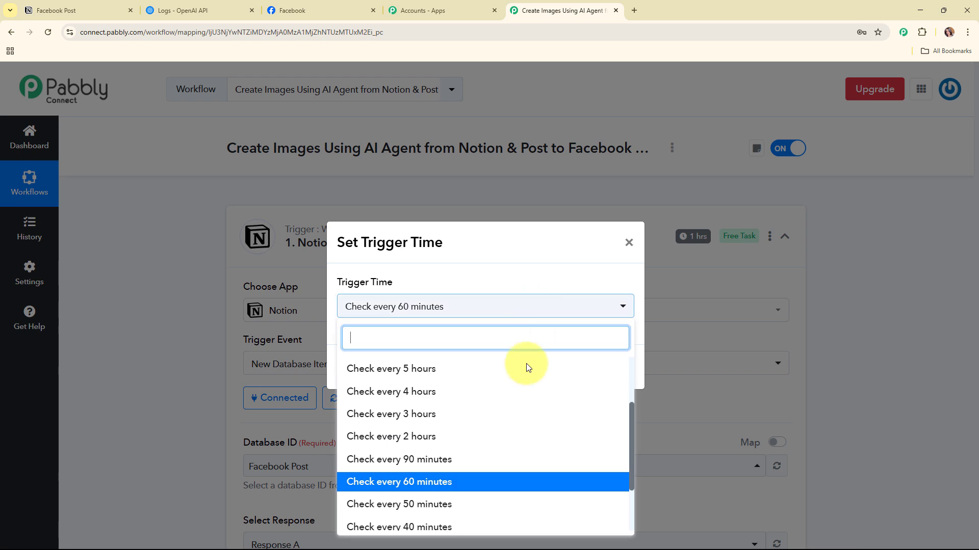
scroll(516, 389, down, 2)
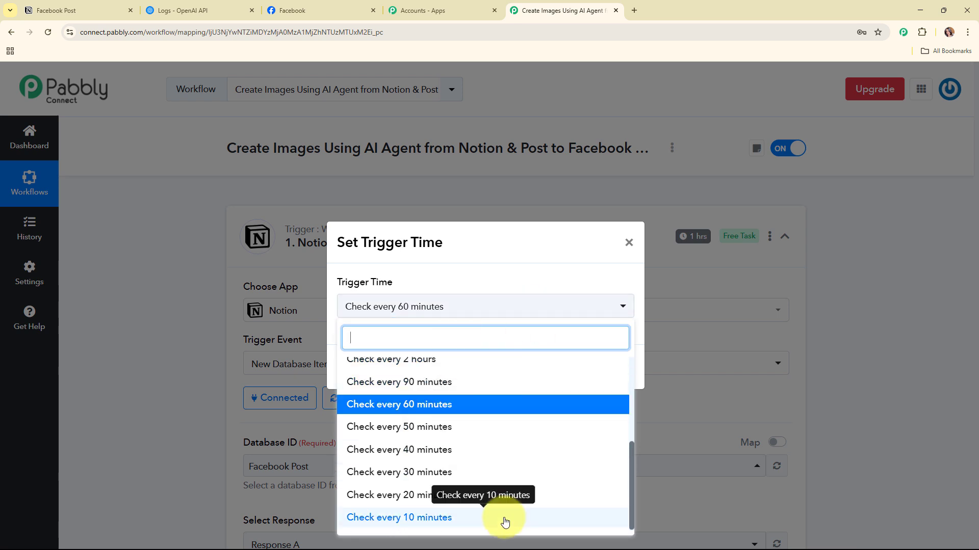
click(437, 517)
click(515, 308)
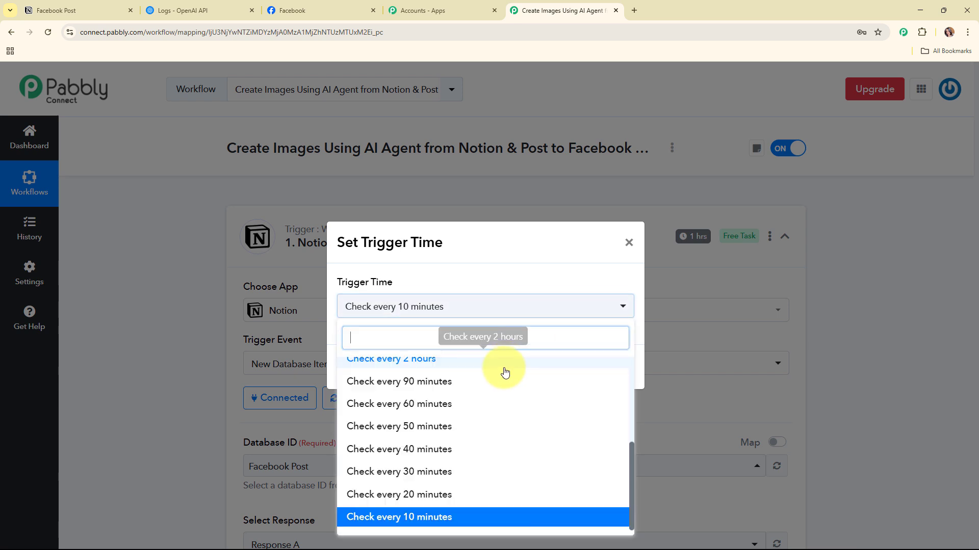
scroll(504, 371, up, 5)
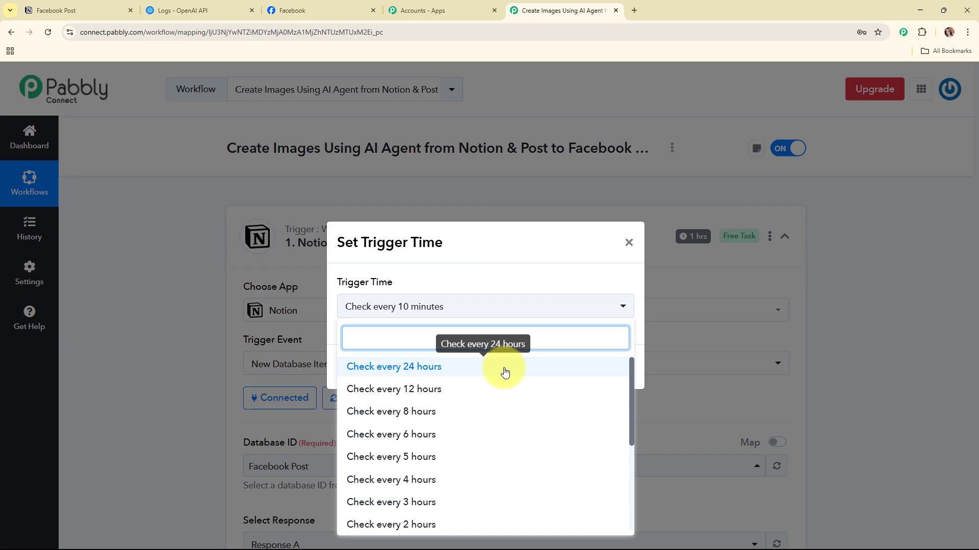
click(589, 271)
click(615, 368)
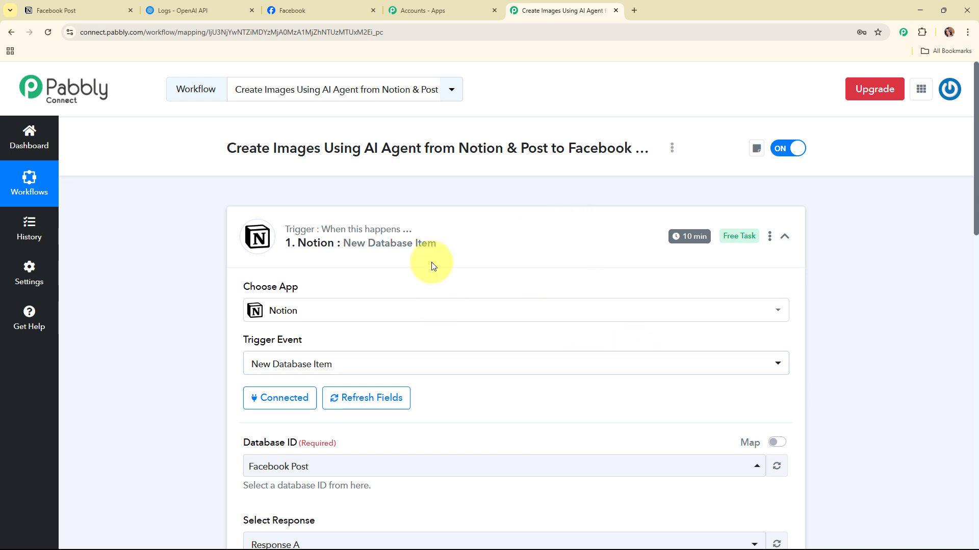
- Collapse the trigger and set the second step to OpenAI (ChatGPT, DALL-E, Whisper) with the action event Generate Image (DALL-E)
click(555, 239)
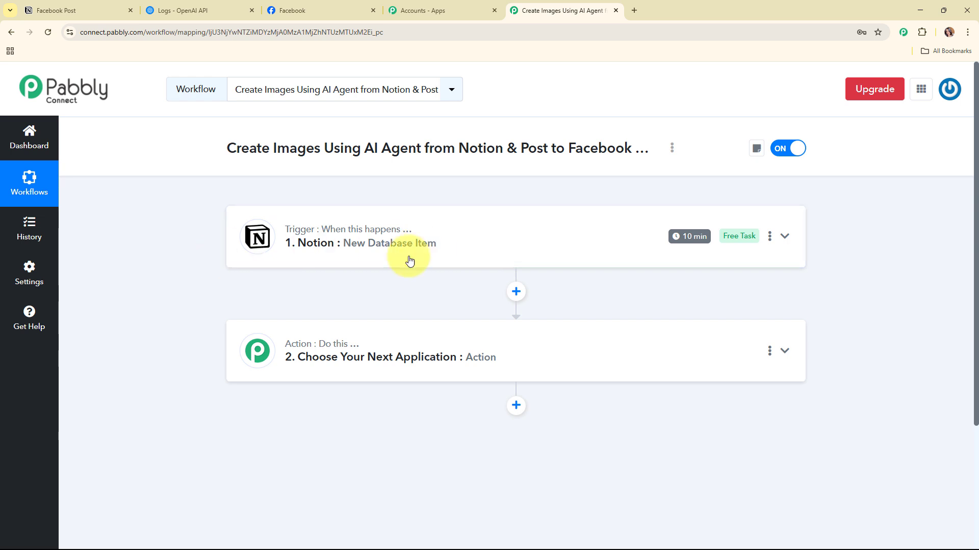
scroll(581, 260, down, 2)
click(580, 250)
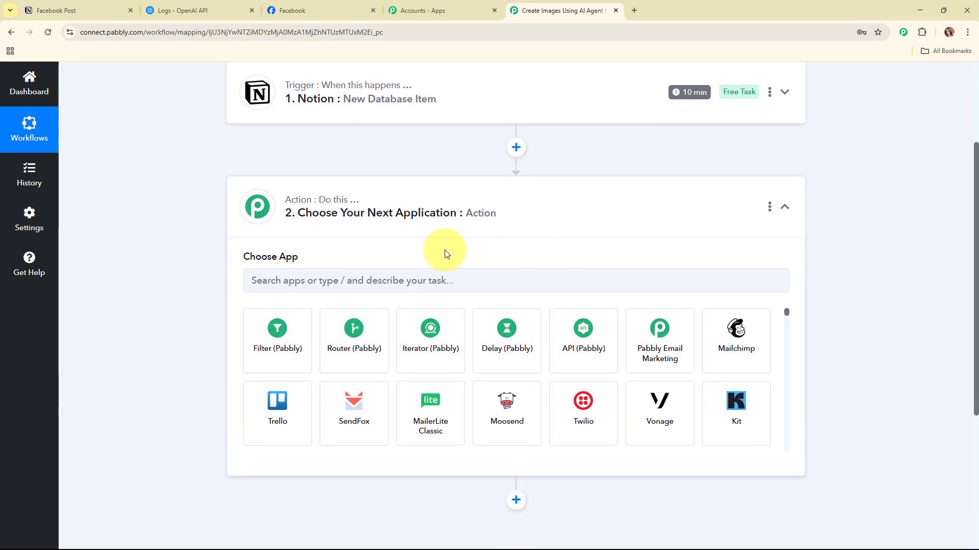
click(403, 270)
text(ope)
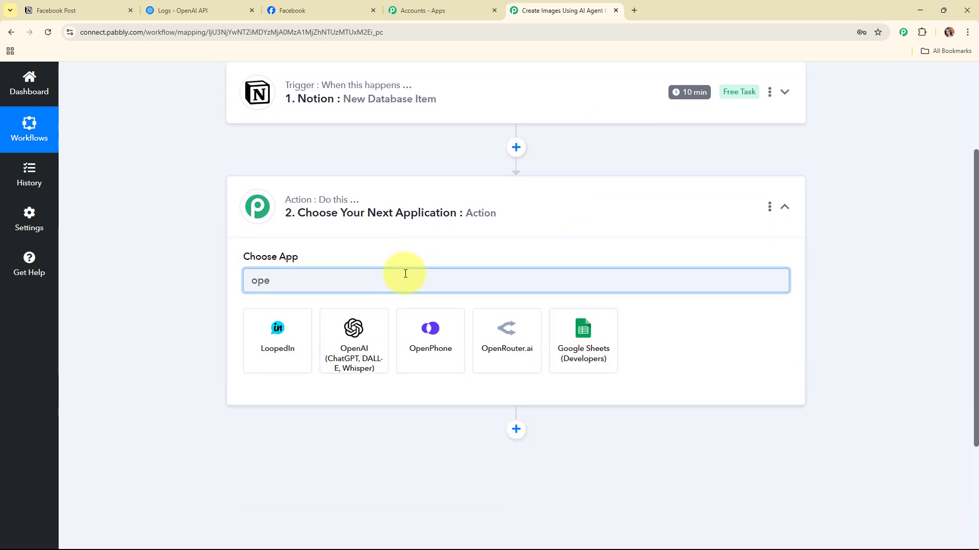
click(369, 318)
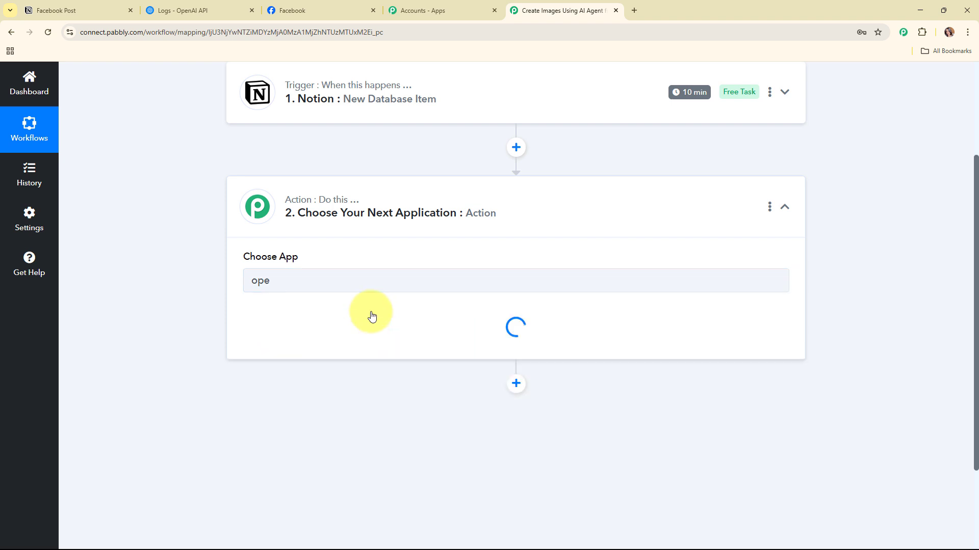
scroll(406, 216, down, 2)
click(393, 229)
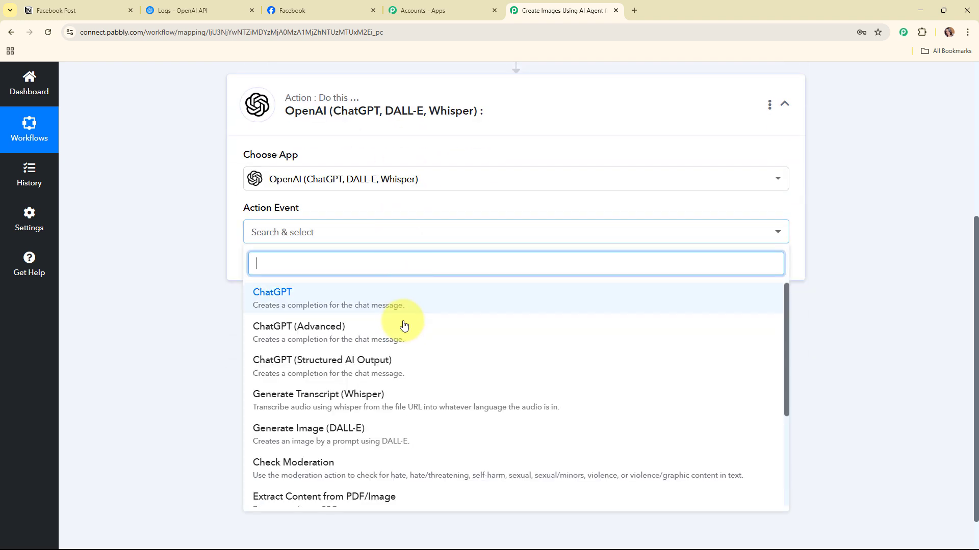
scroll(403, 326, down, 3)
click(383, 333)
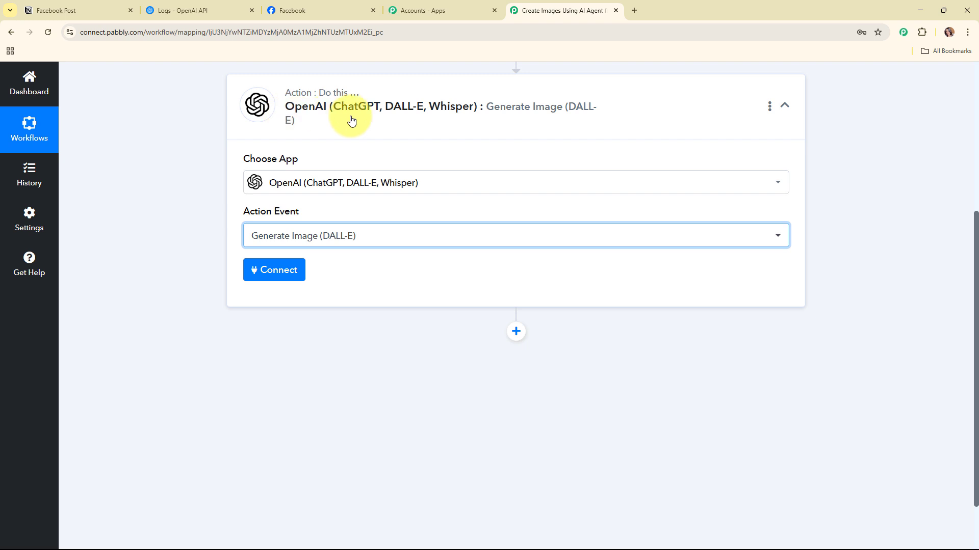
- Start adding a new OpenAI connection for the image step, and switch to the OpenAI platform's API keys page
click(281, 275)
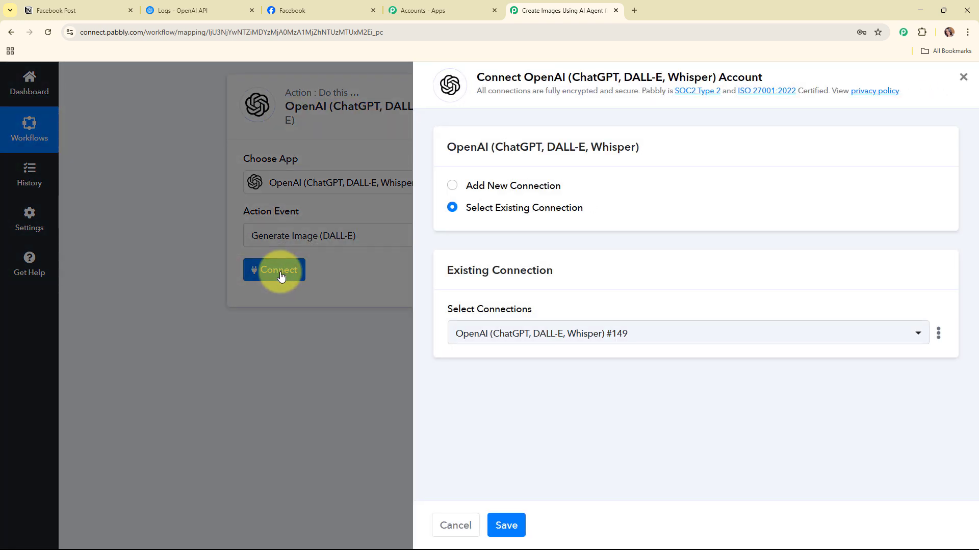
click(454, 186)
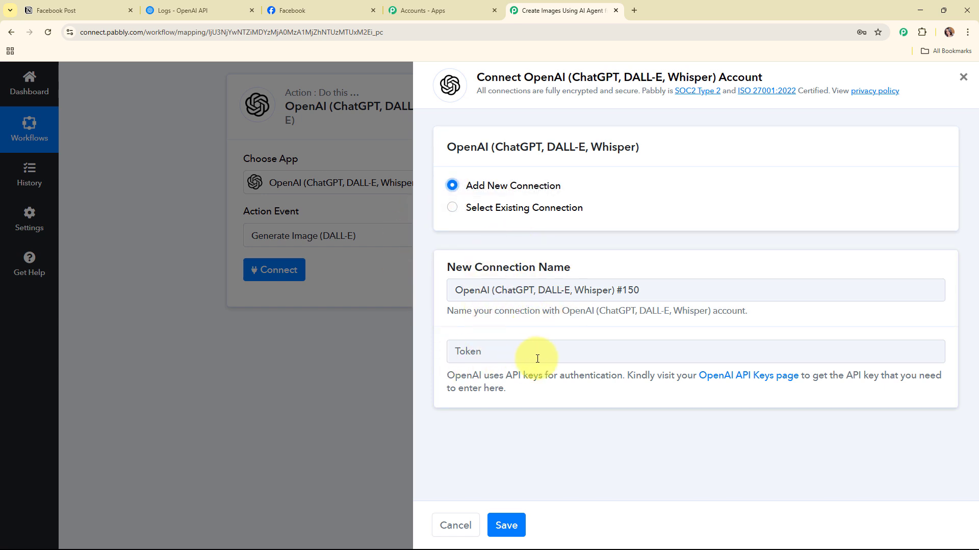
triple_click(452, 375)
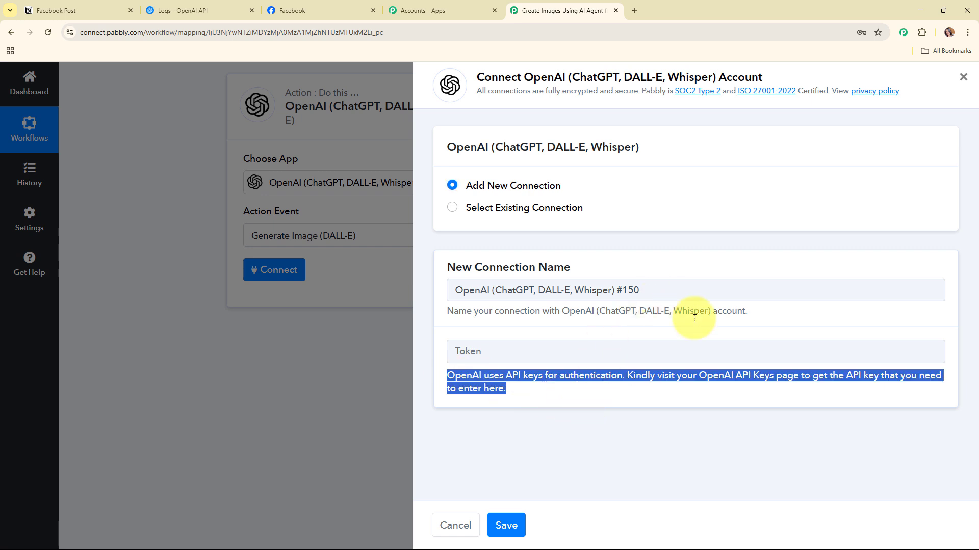
click(194, 10)
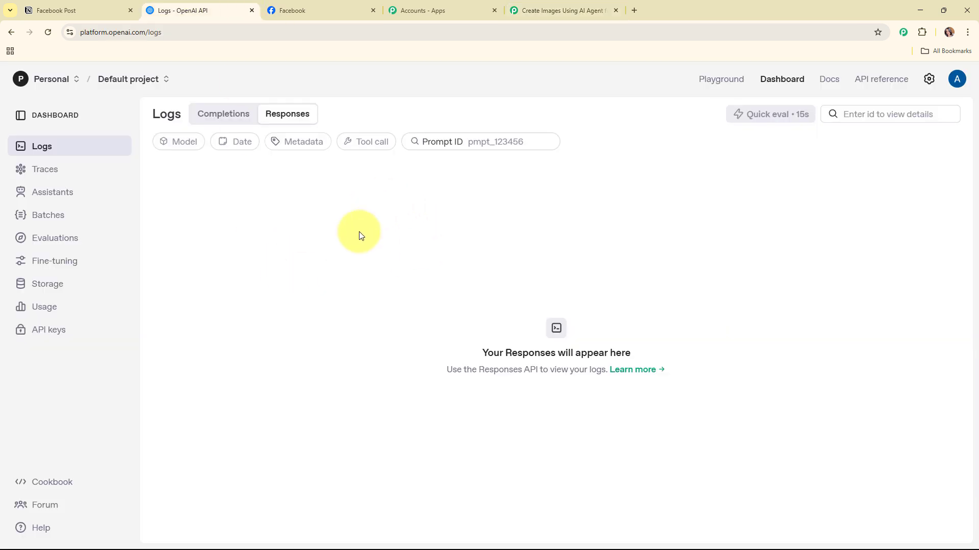
click(72, 343)
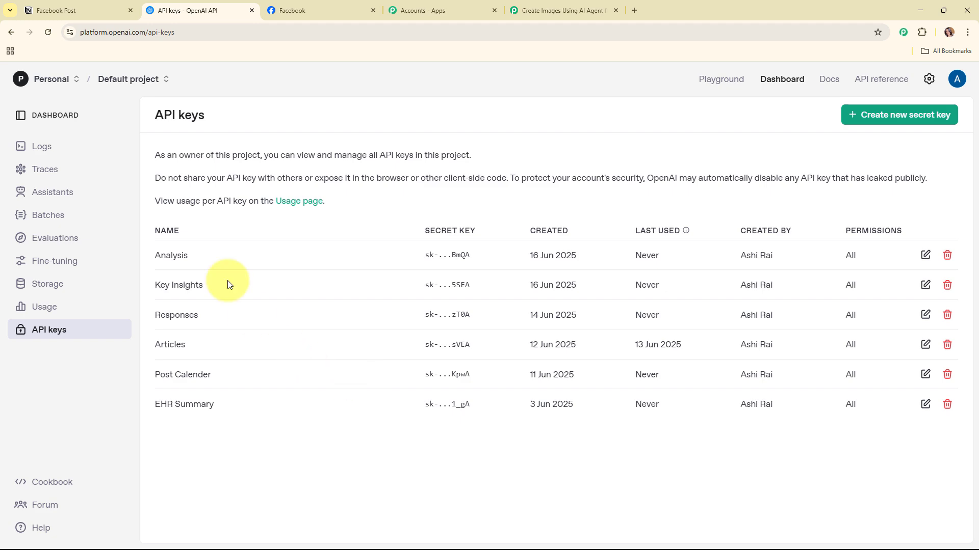
- Create an OpenAI secret key named Facebook Post in the Default project and copy it
click(892, 117)
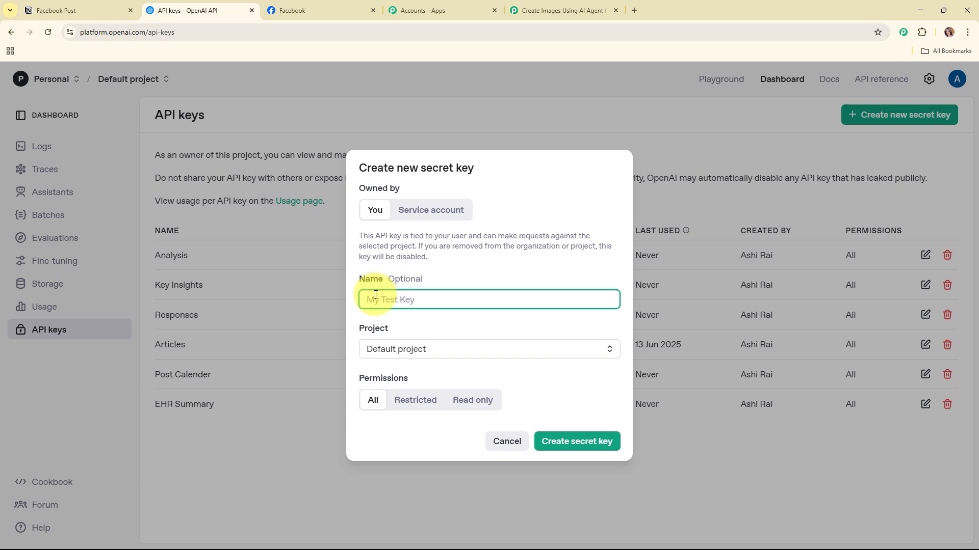
text(Facebook Post)
click(448, 357)
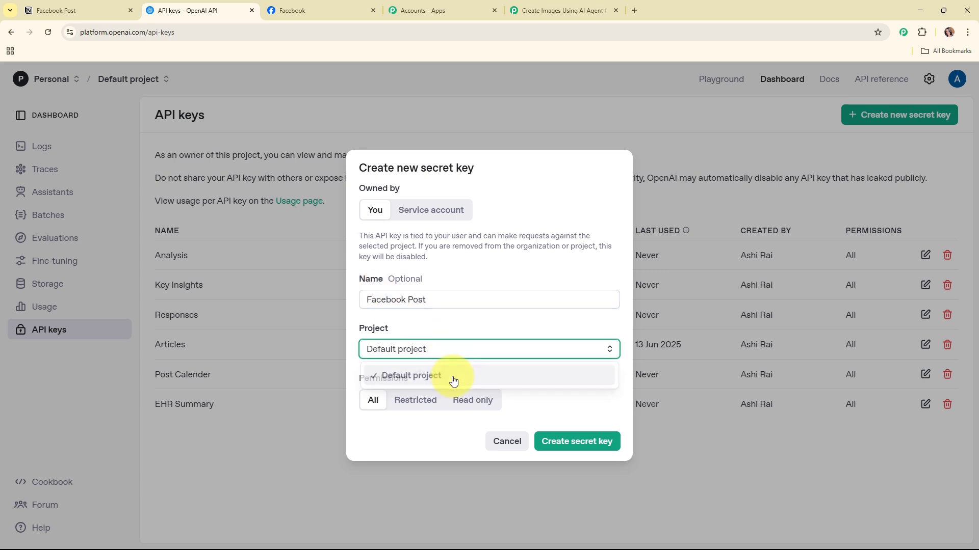
click(452, 376)
click(576, 444)
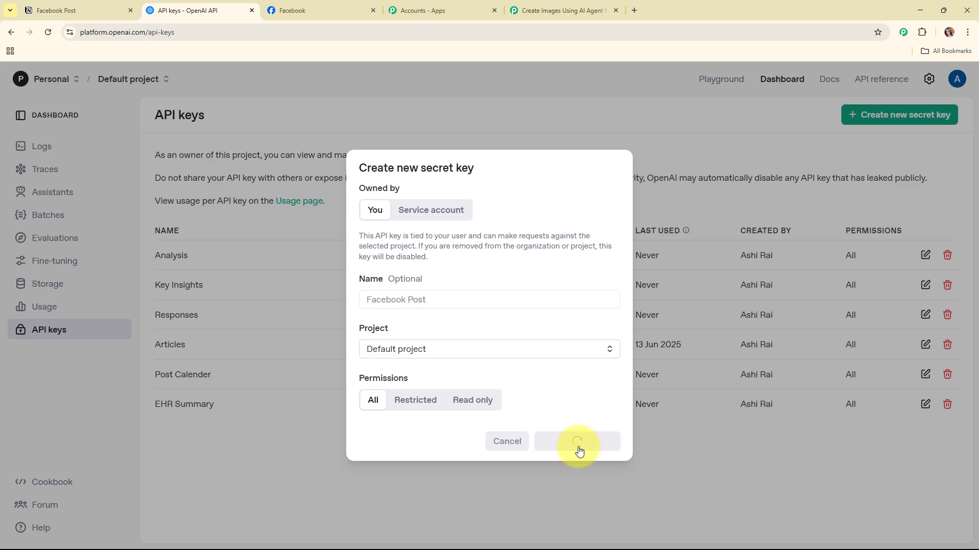
click(586, 318)
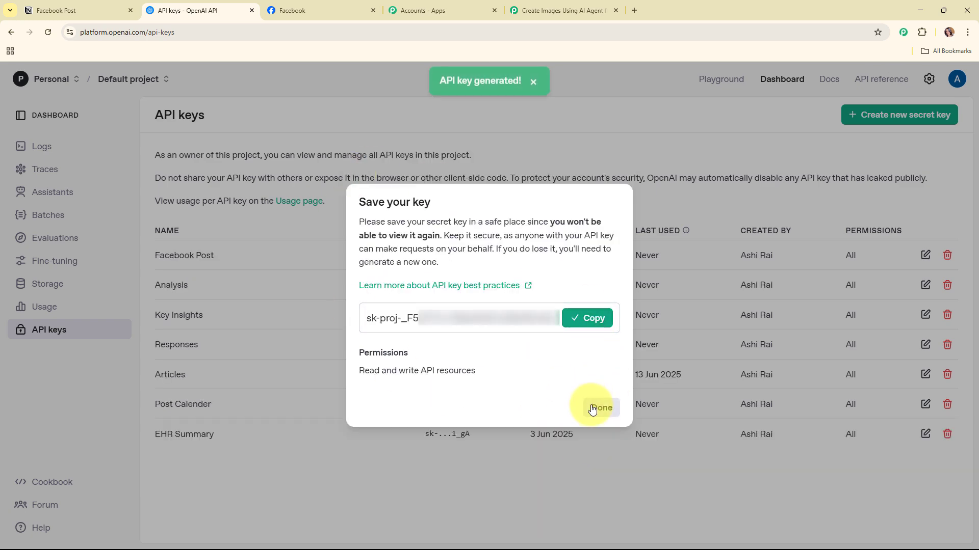
click(592, 409)
- Switch back to the Pabbly Connect workflow, paste the API key as the OpenAI connection's token, and save the connection
click(530, 10)
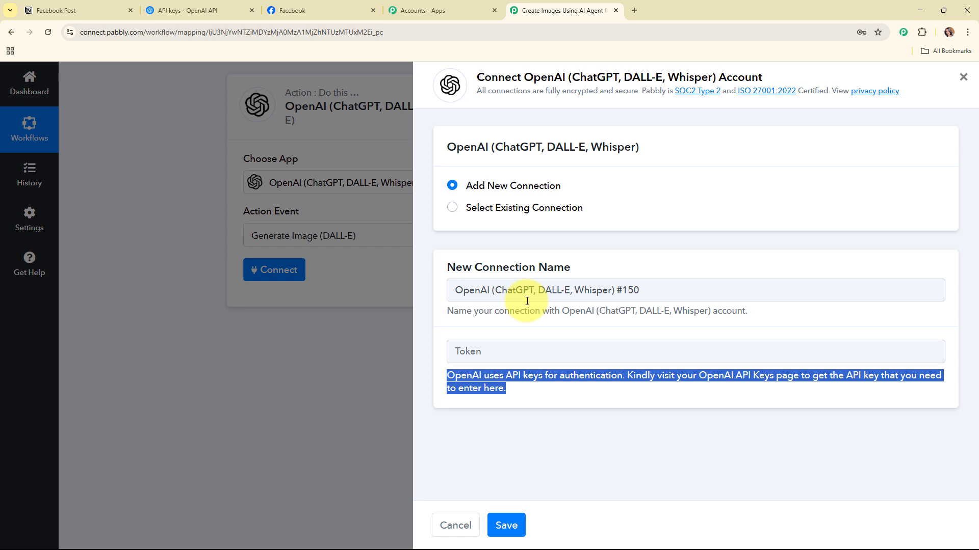
right_click(535, 352)
click(585, 237)
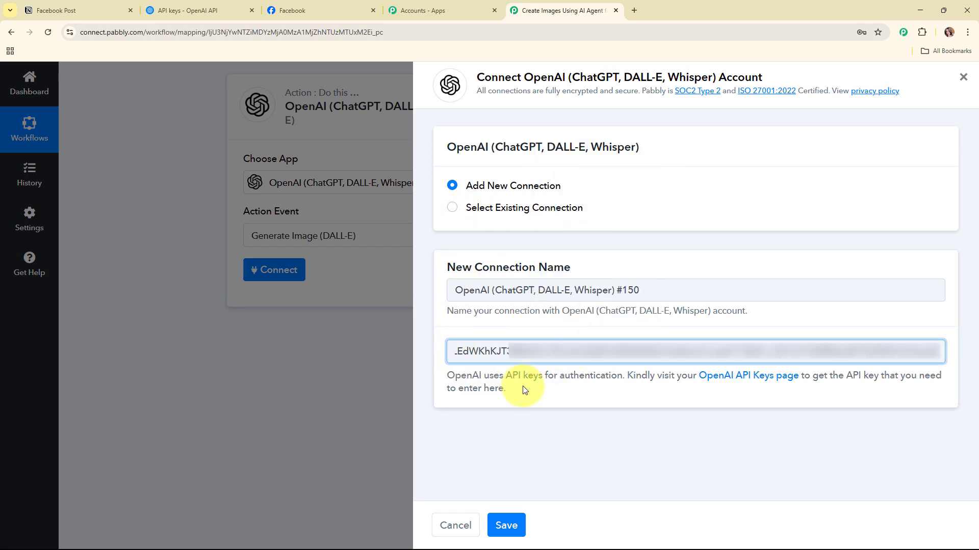
click(505, 523)
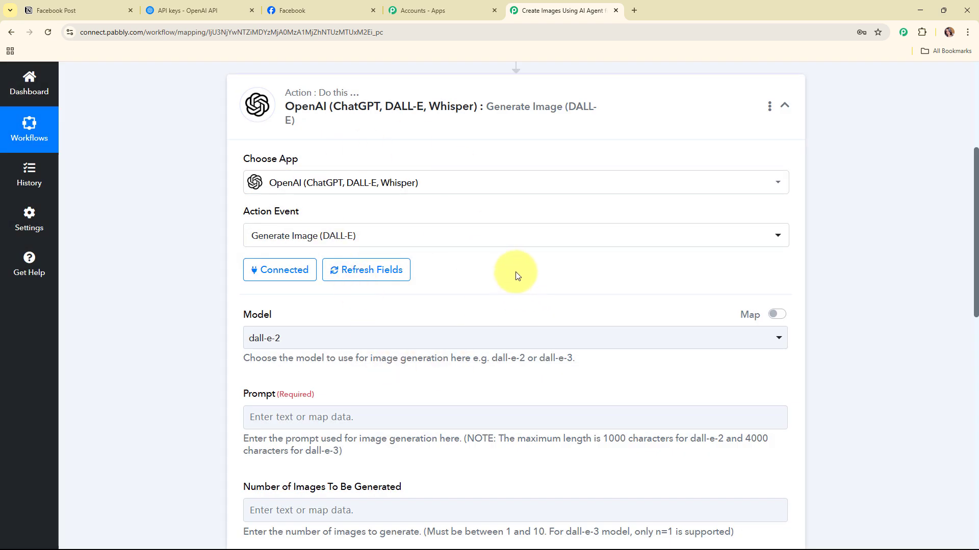
- Set the image generation model to dall-e-3
scroll(516, 275, down, 3)
scroll(236, 176, up, 1)
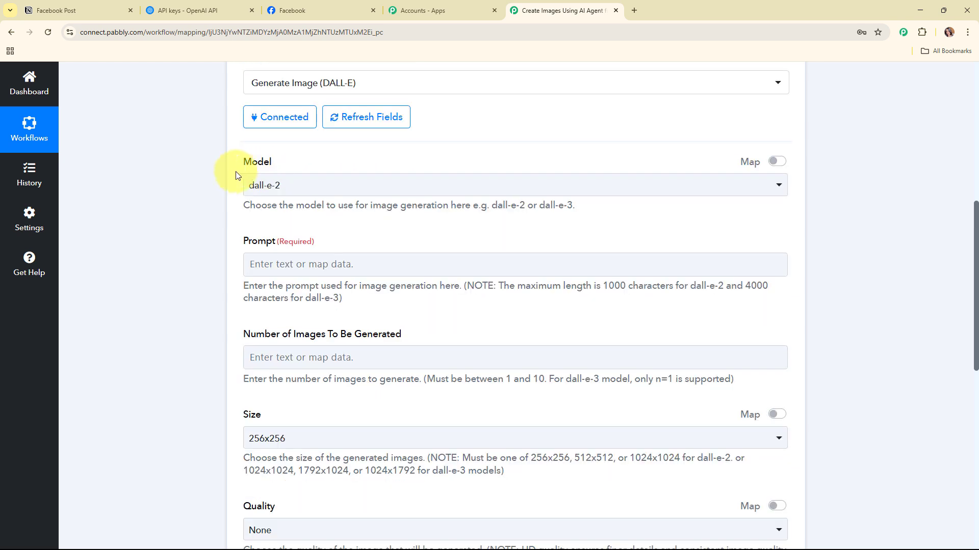
drag(231, 172, 286, 170)
click(331, 219)
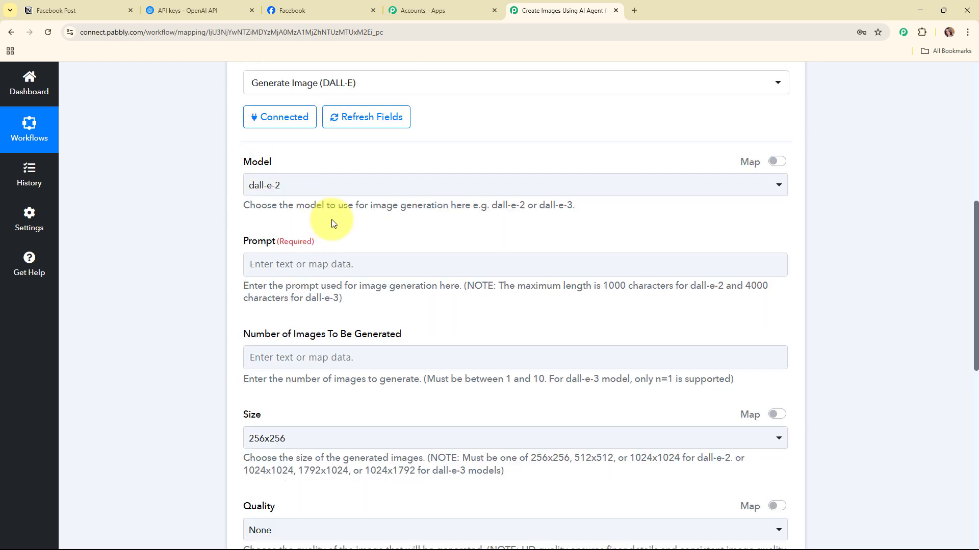
click(395, 198)
click(397, 265)
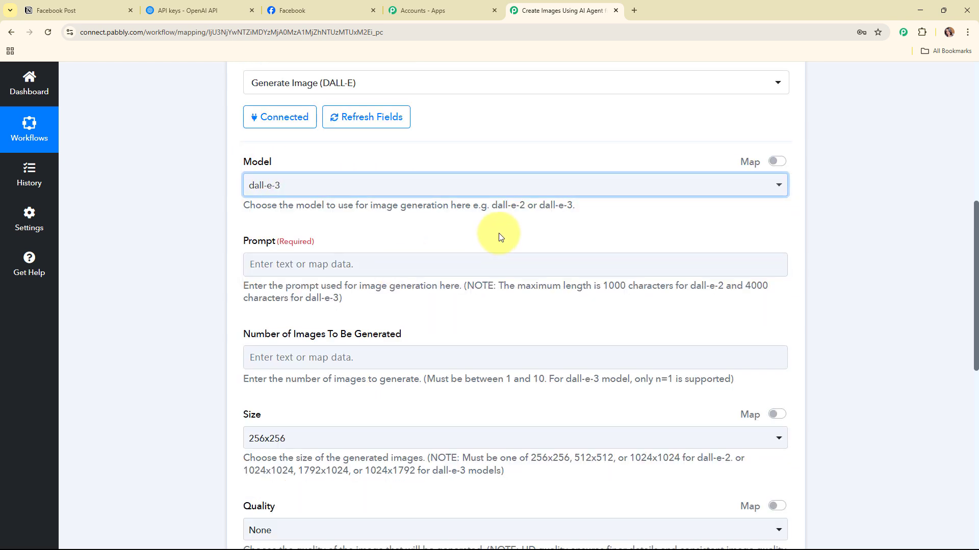
- Paste the textless-image prompt starting "You are an AI visual content creator." with Post Title, Style, Tone of Voice and Theme/Niche labels
scroll(291, 212, down, 1)
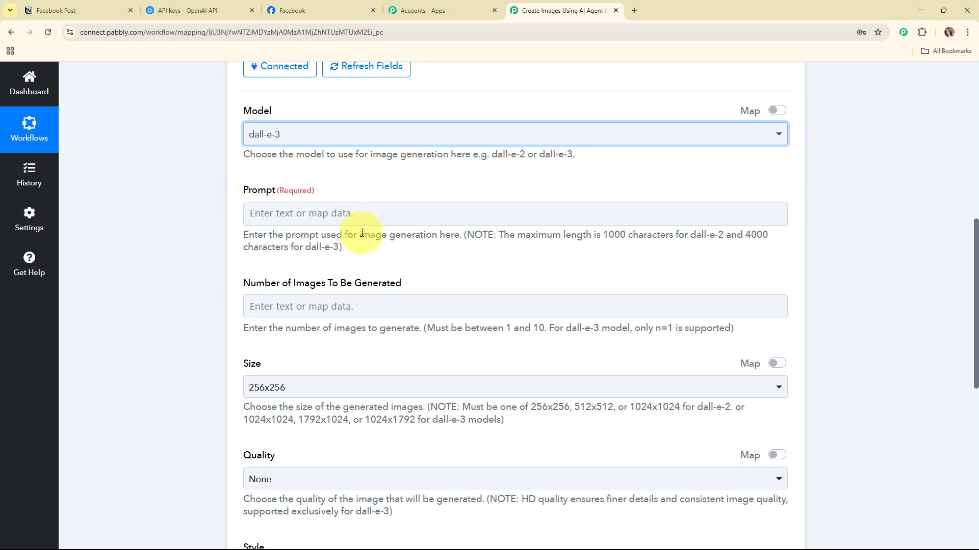
click(291, 218)
key(ctrl+v)
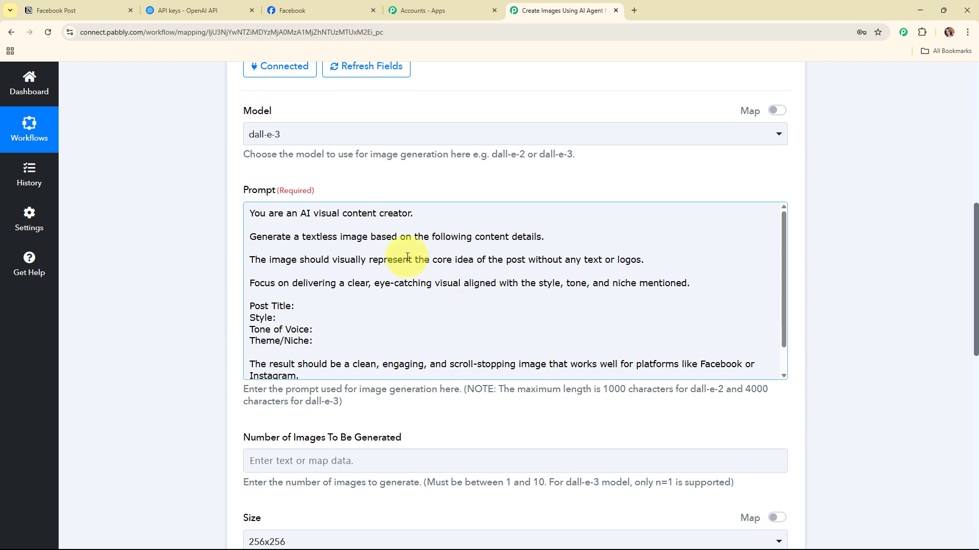
scroll(408, 240, down, 1)
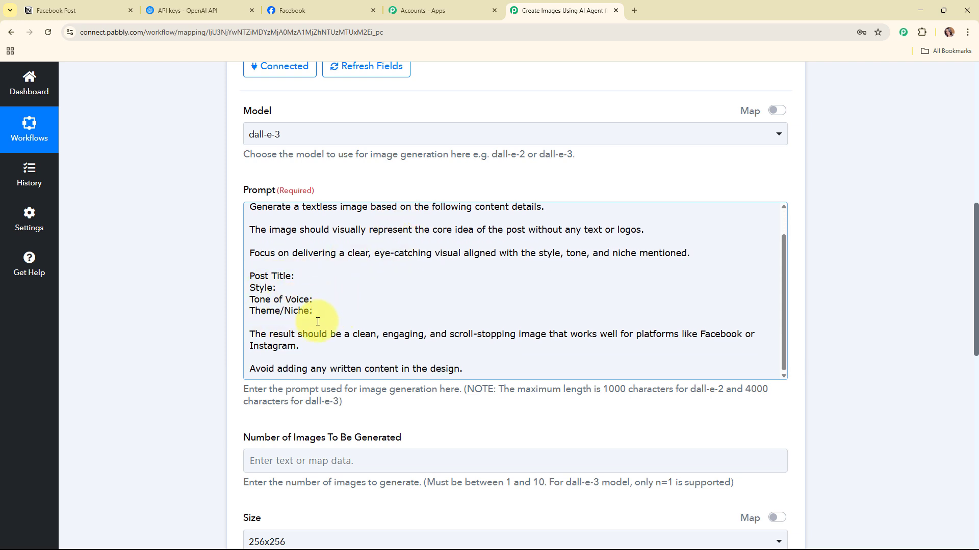
- Map the Notion Post Title text content, Healthy Snacking on Busy Days, after the Post Title label in the prompt
click(329, 273)
scroll(821, 274, down, 2)
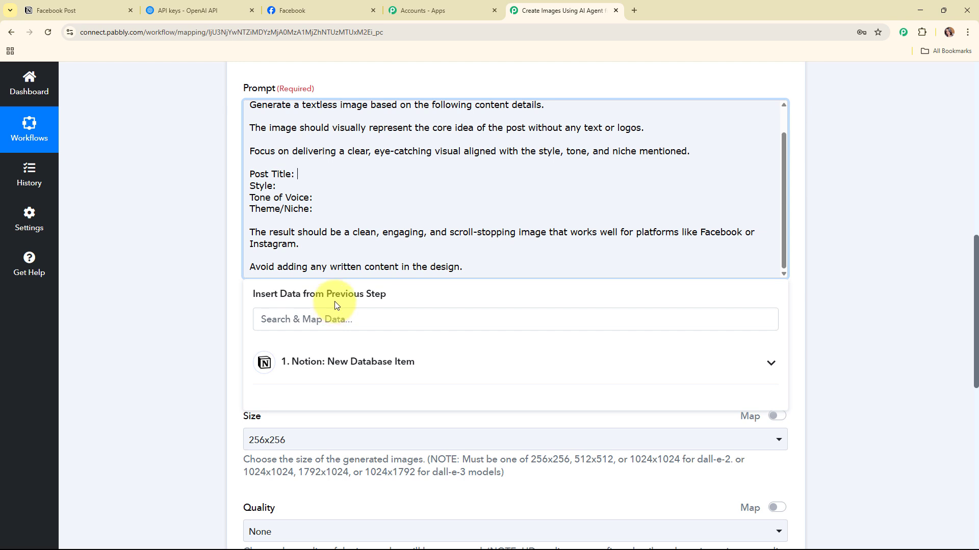
click(496, 368)
scroll(586, 372, down, 5)
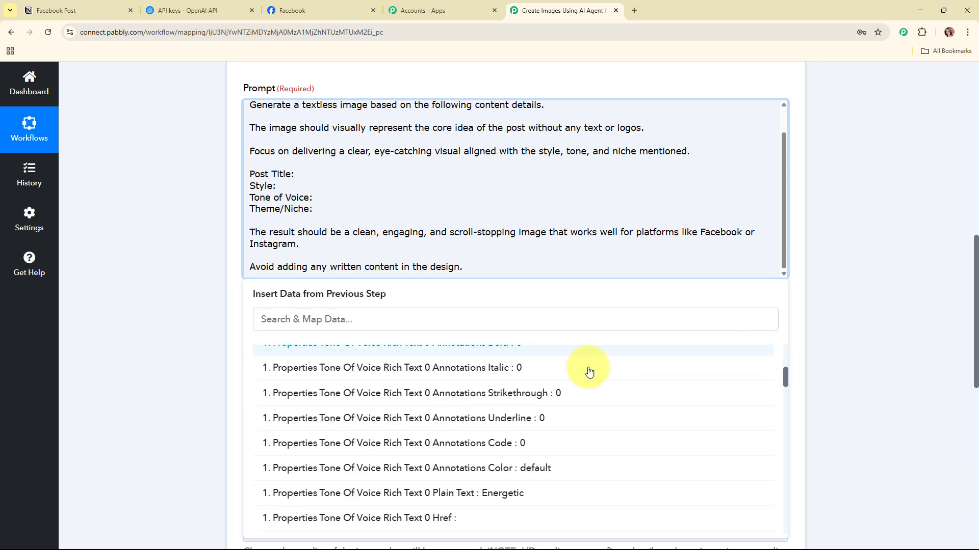
click(352, 318)
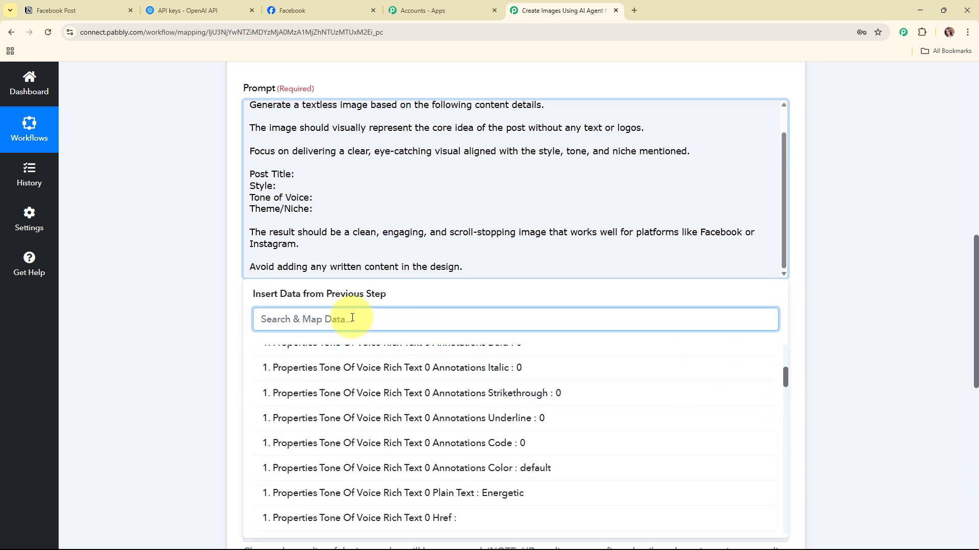
text(tit)
click(548, 436)
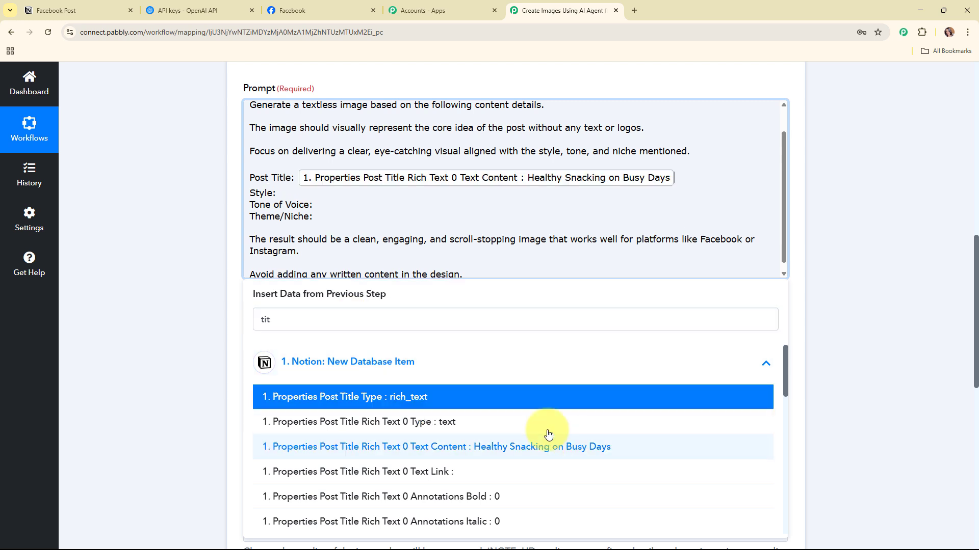
- Map the Notion Image Style title text content, Illustrated, after the Style label in the prompt
click(316, 196)
click(274, 326)
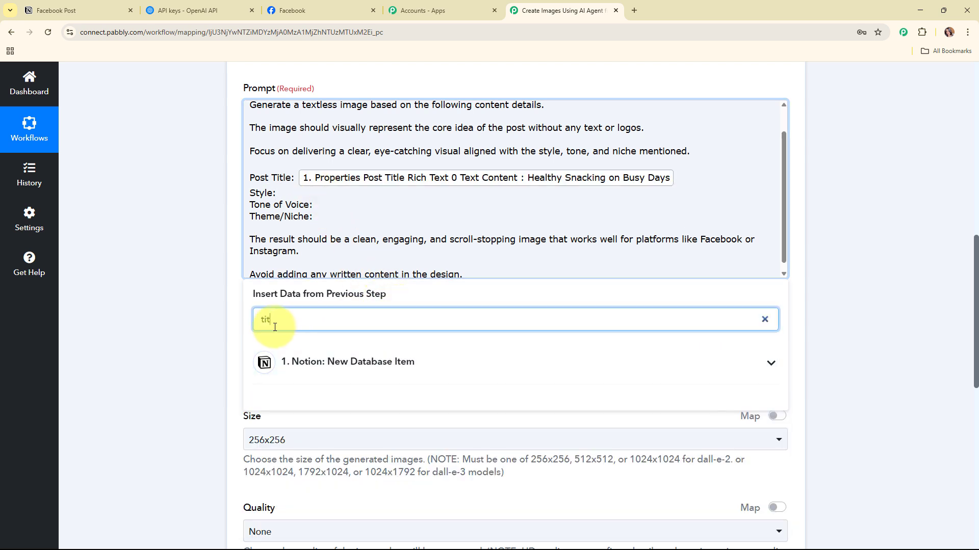
key(BackSpace)
key(BackSpace)
key(BackSpace)
text(st)
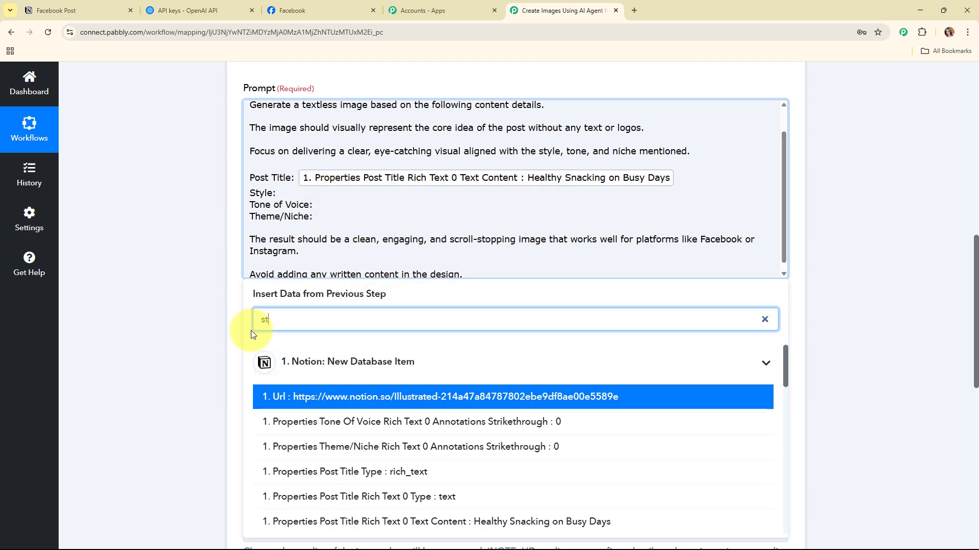
text(y)
click(388, 446)
- Map the Notion text contents Energetic and Nutrition & Wellness after the prompt's Tone of Voice and Theme/Niche labels
click(411, 212)
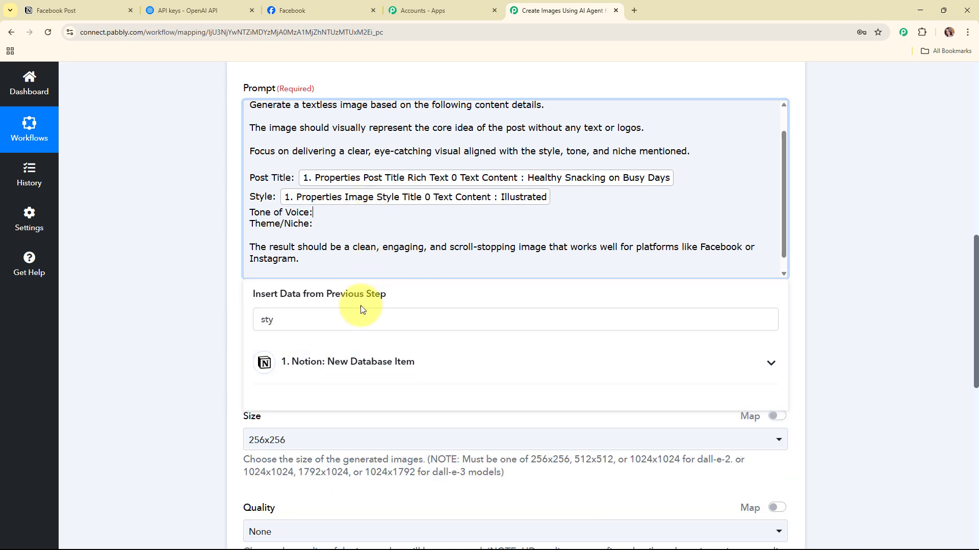
click(243, 317)
click(341, 215)
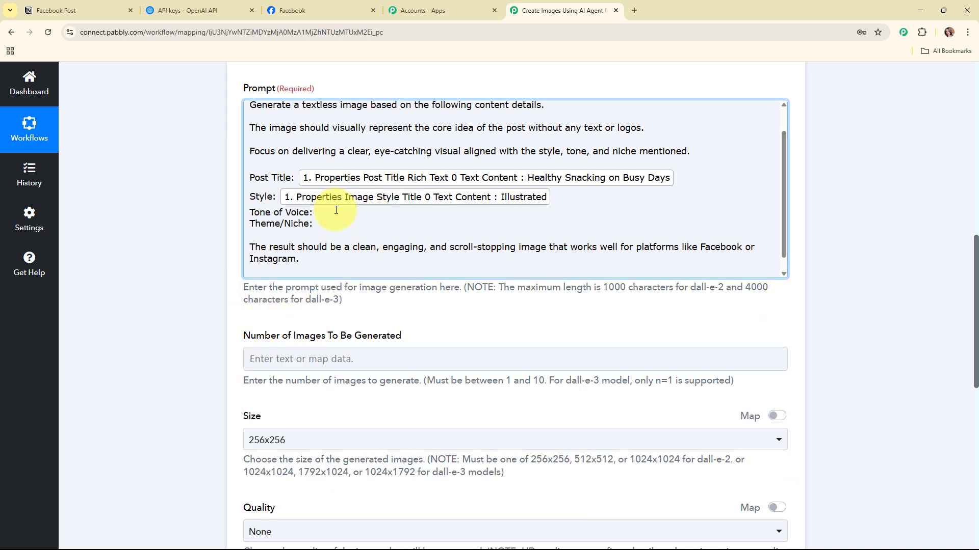
click(336, 210)
click(306, 319)
text(ene)
click(398, 397)
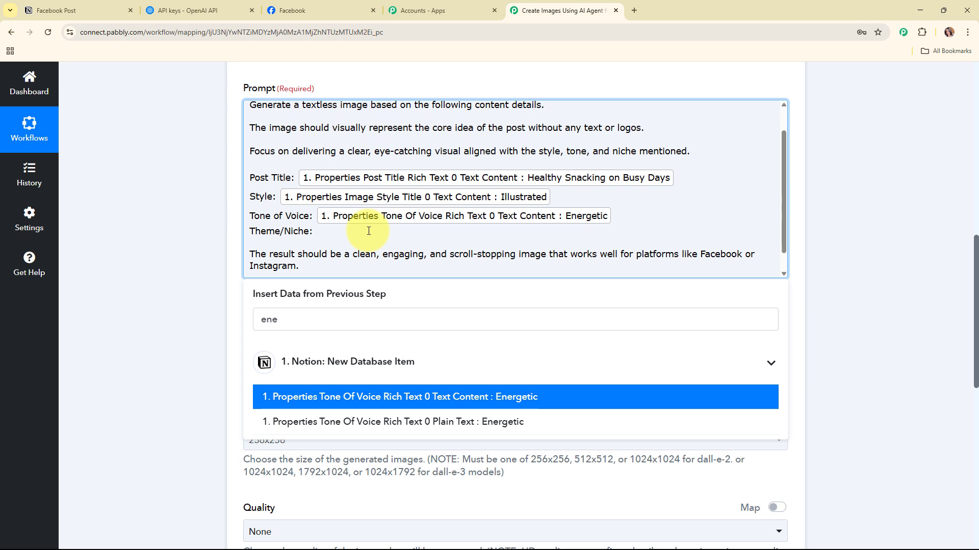
click(369, 231)
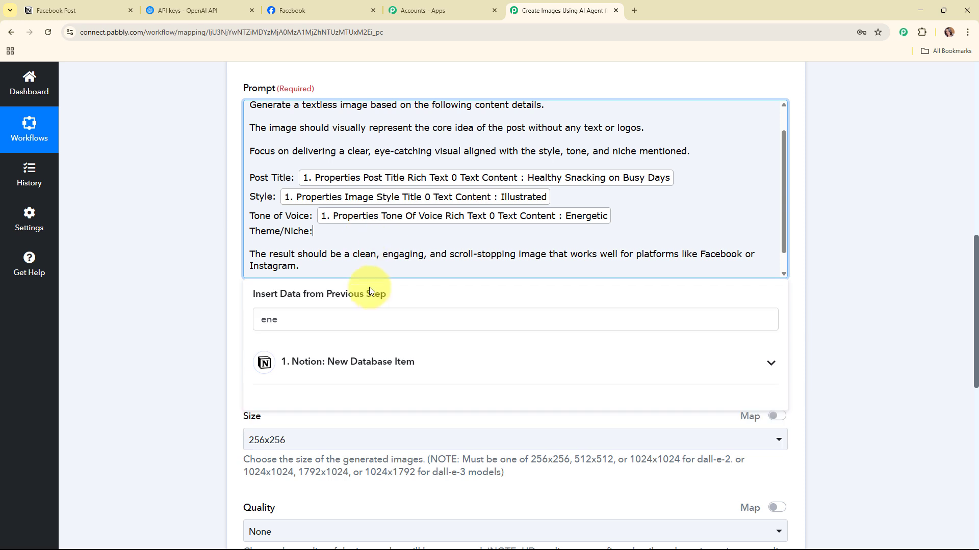
click(232, 309)
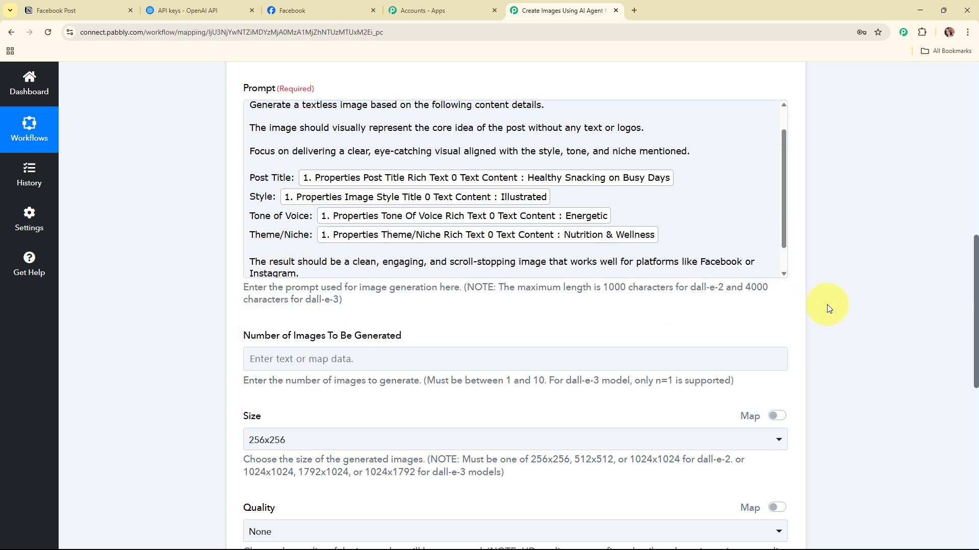
- Set the number of images to be generated to 1 and the image size to 1024x1024
scroll(826, 304, down, 3)
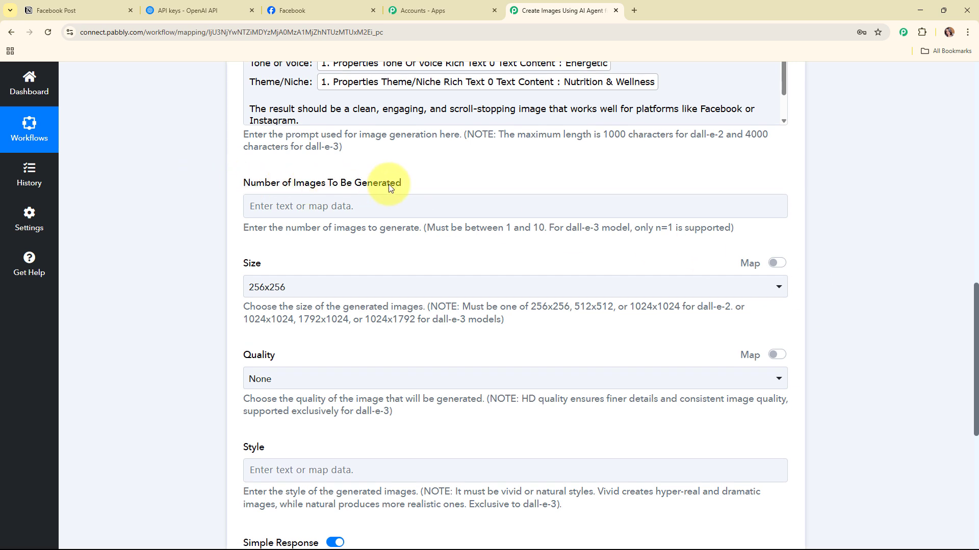
click(385, 201)
text(1)
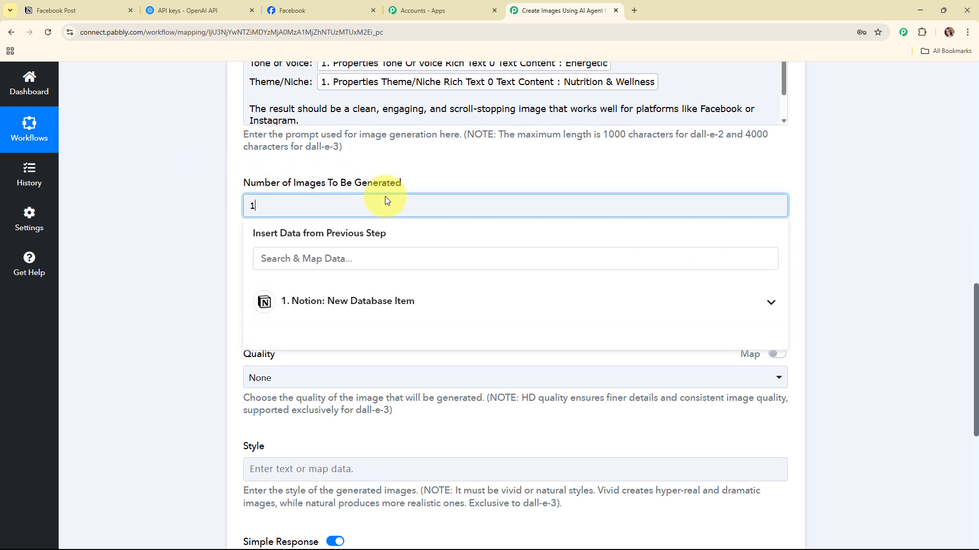
click(337, 212)
scroll(502, 217, down, 3)
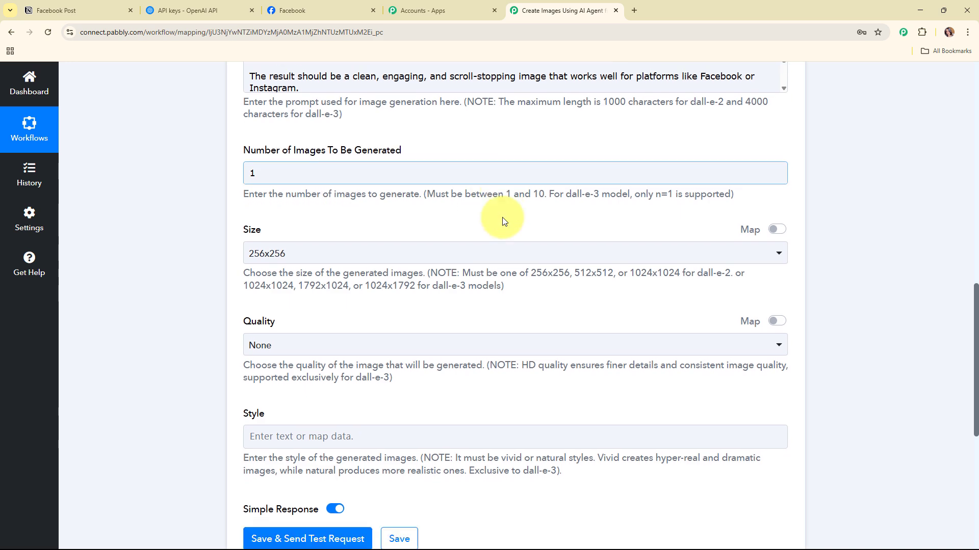
click(311, 135)
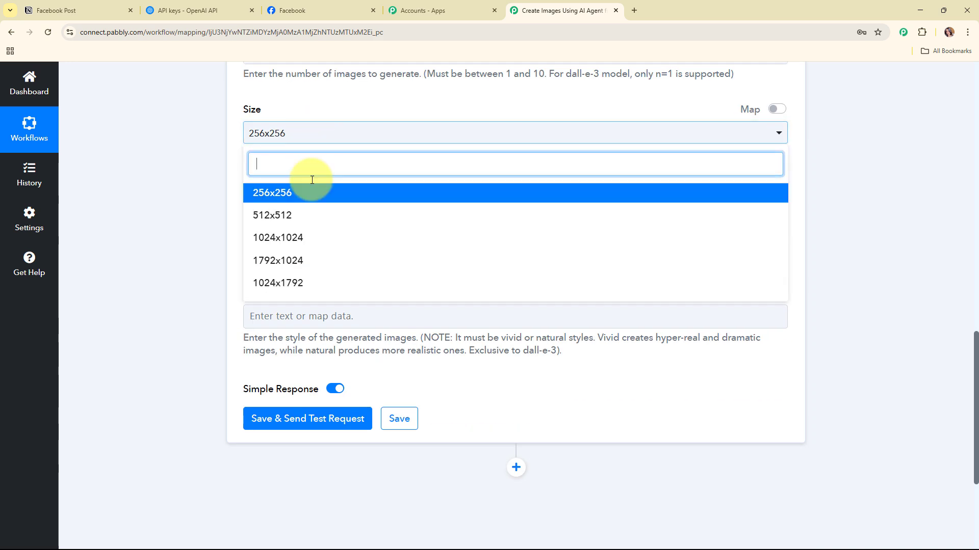
click(307, 244)
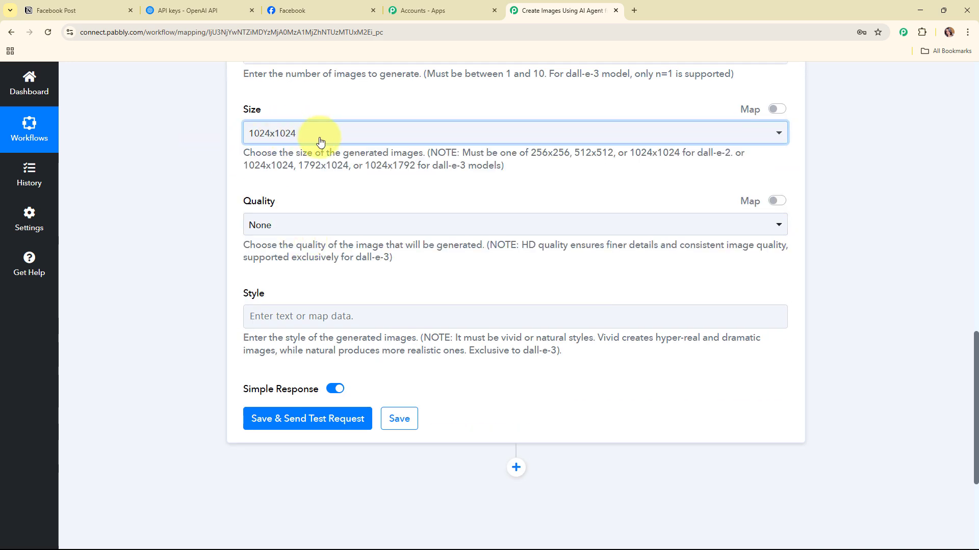
scroll(338, 211, down, 2)
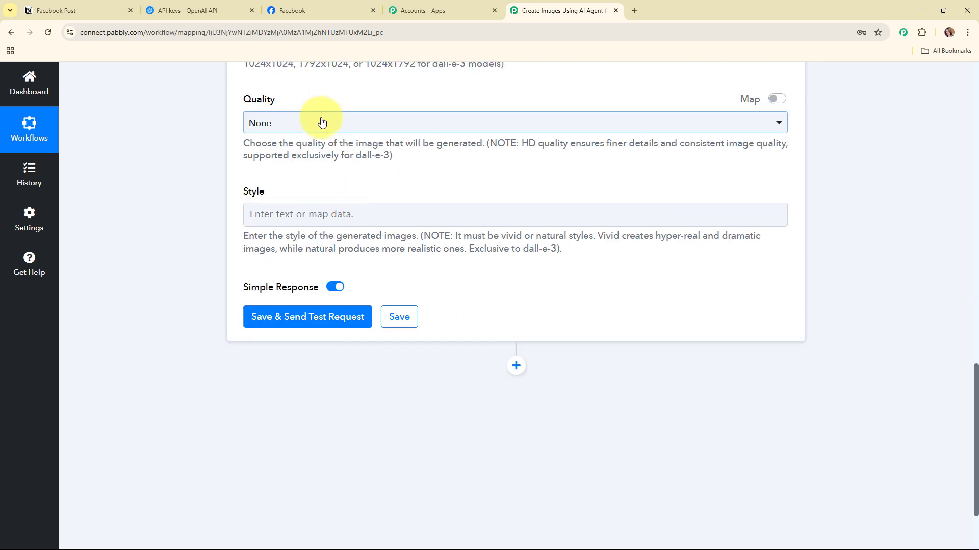
- Set the image quality to HD, then save the OpenAI action and send a test request
click(321, 123)
click(336, 226)
scroll(426, 198, down, 1)
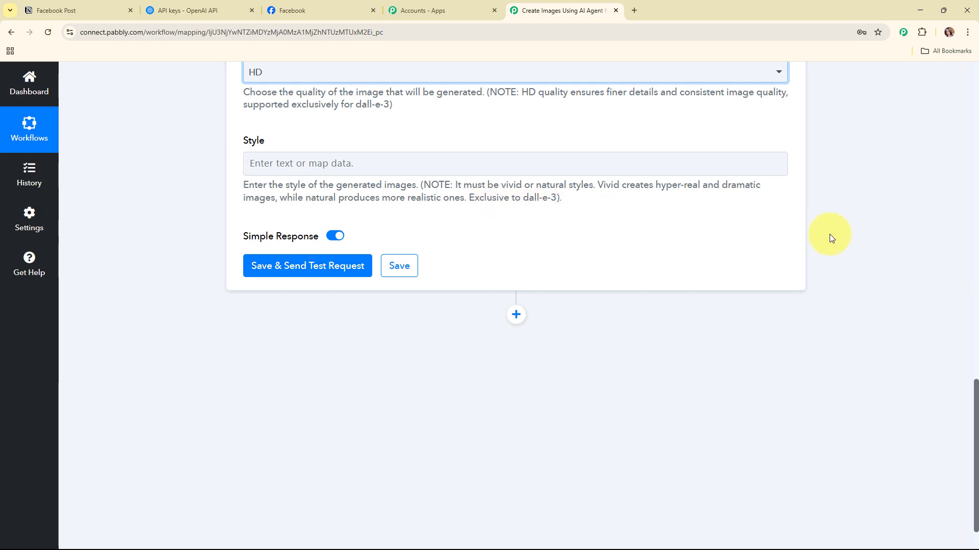
scroll(829, 233, up, 3)
scroll(829, 234, down, 5)
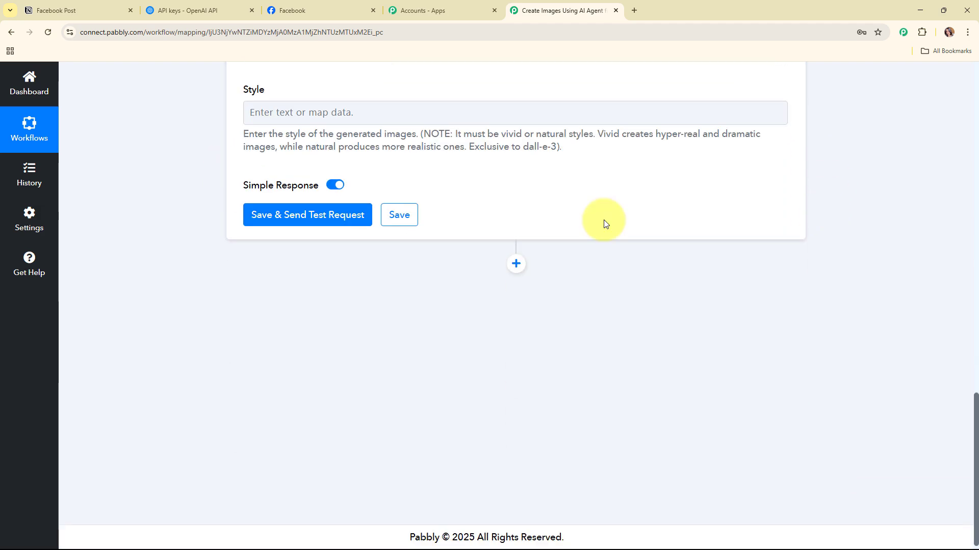
click(309, 220)
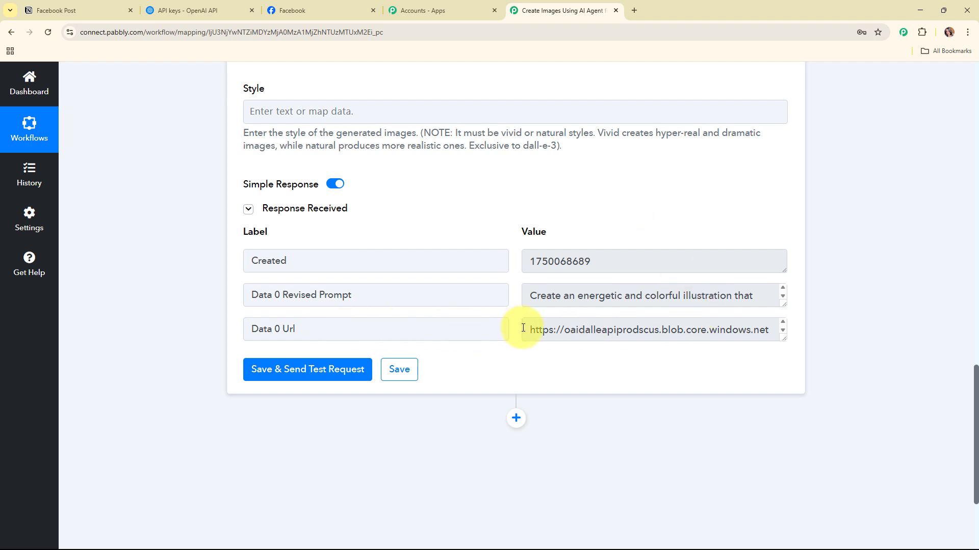
- View the generated image from the Data 0 Url response value in a separate browser tab, then close it
click(563, 330)
drag(563, 330, 618, 328)
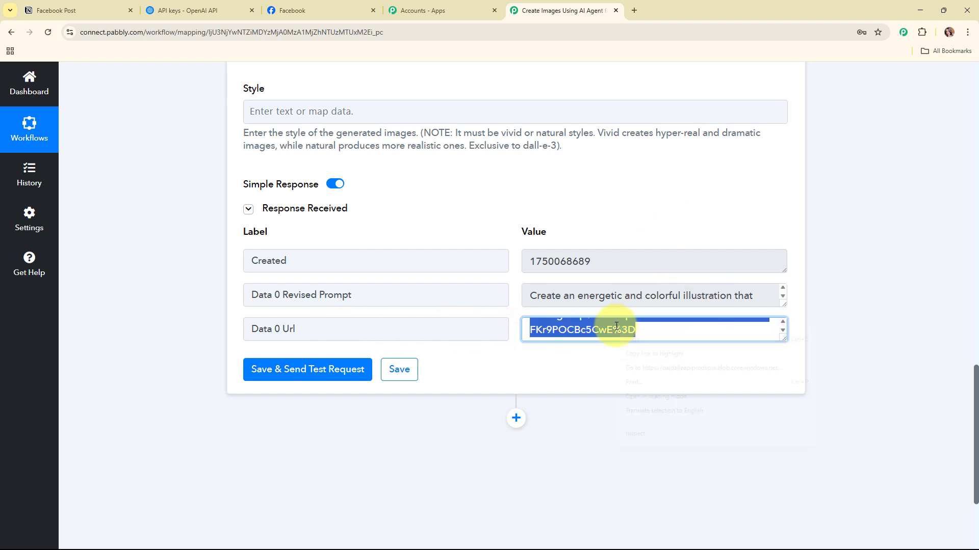
right_click(619, 329)
click(657, 368)
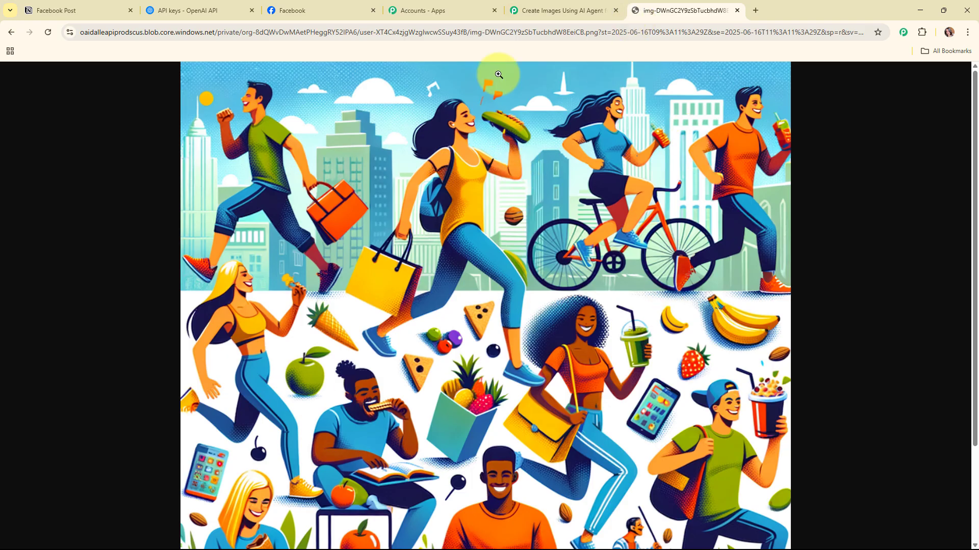
click(737, 10)
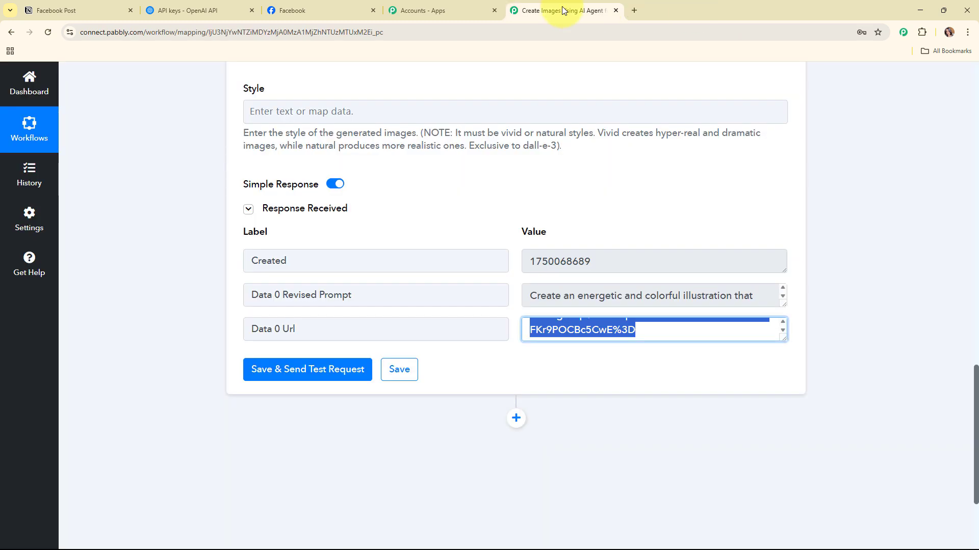
- Add a Facebook Pages action after the OpenAI step with the event Create Page Photo Post
click(510, 423)
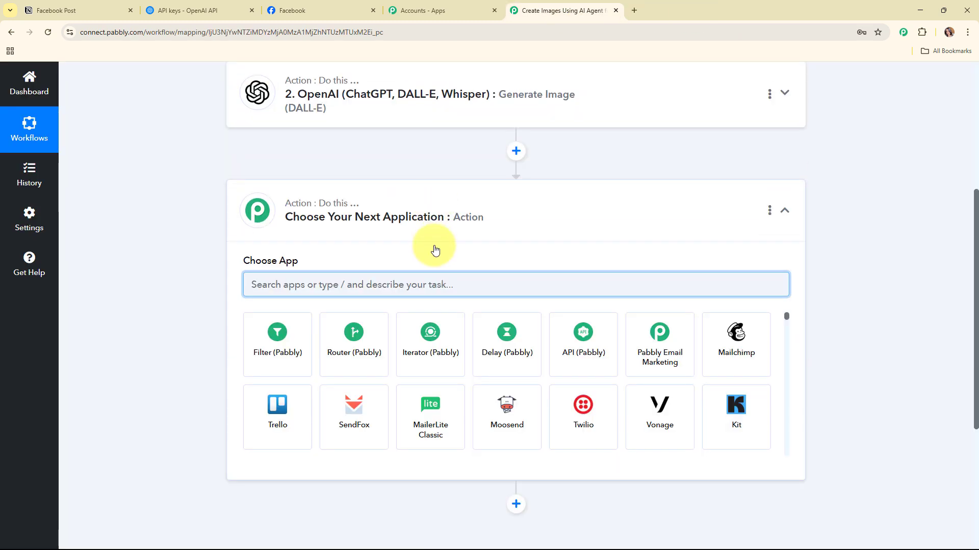
text(fac)
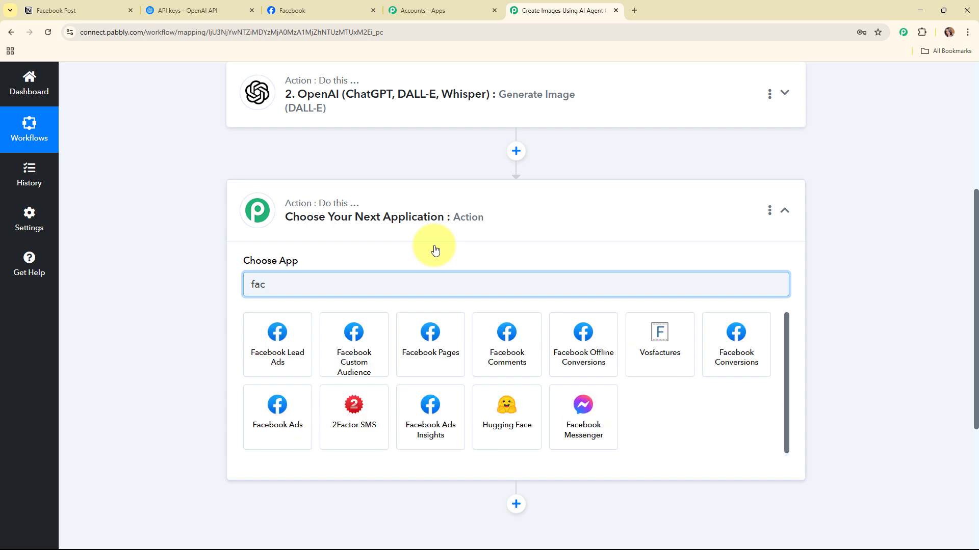
click(435, 356)
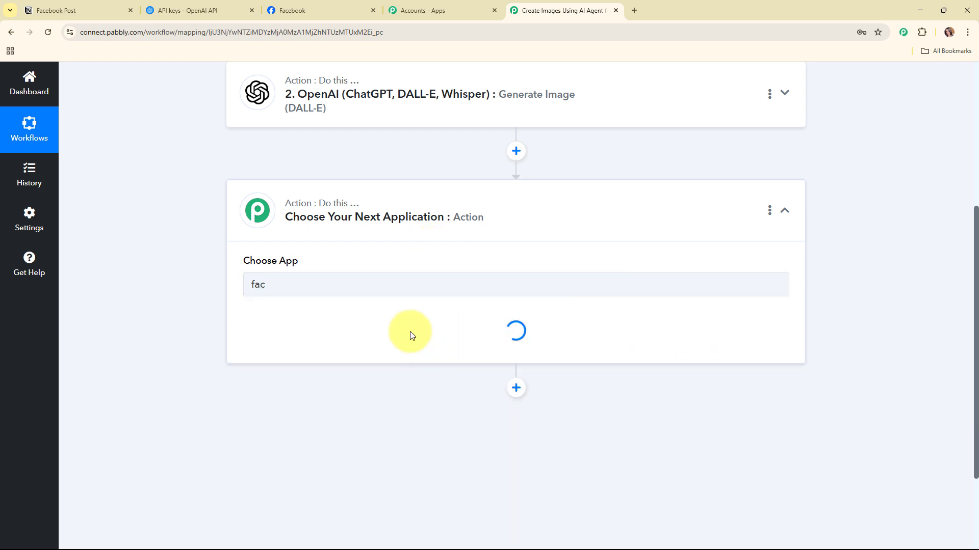
click(337, 338)
scroll(334, 203, down, 1)
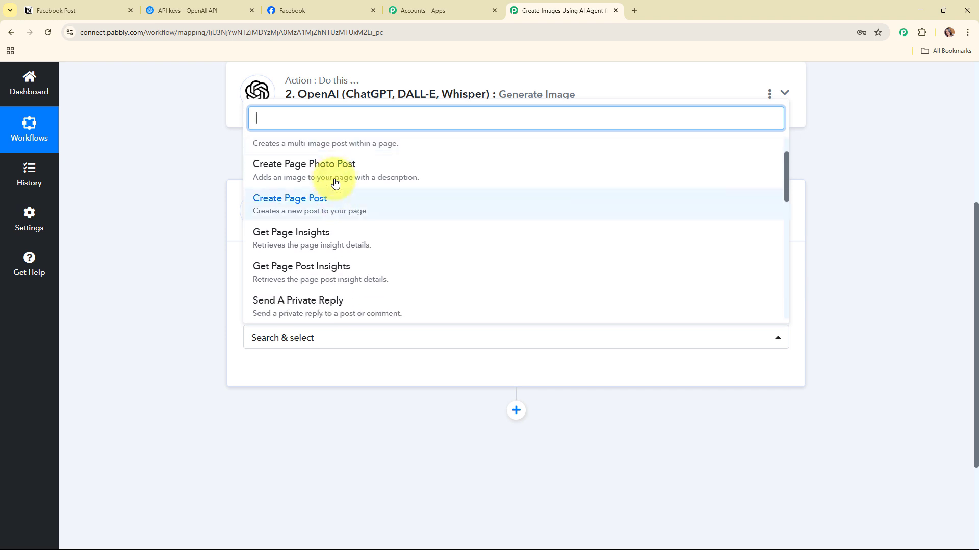
click(334, 178)
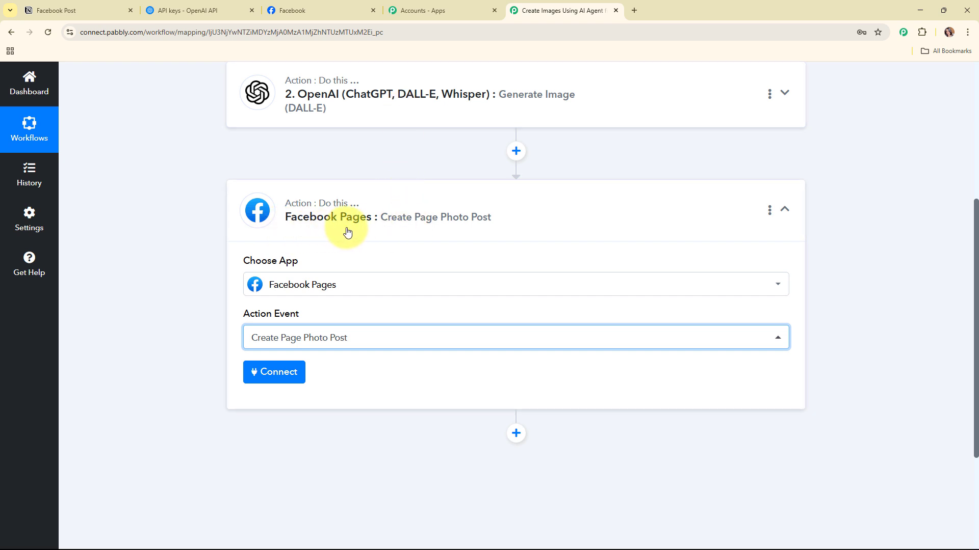
- Create a new Facebook Pages connection named Facebook Pages #26 and authorize it with the Facebook account
click(293, 376)
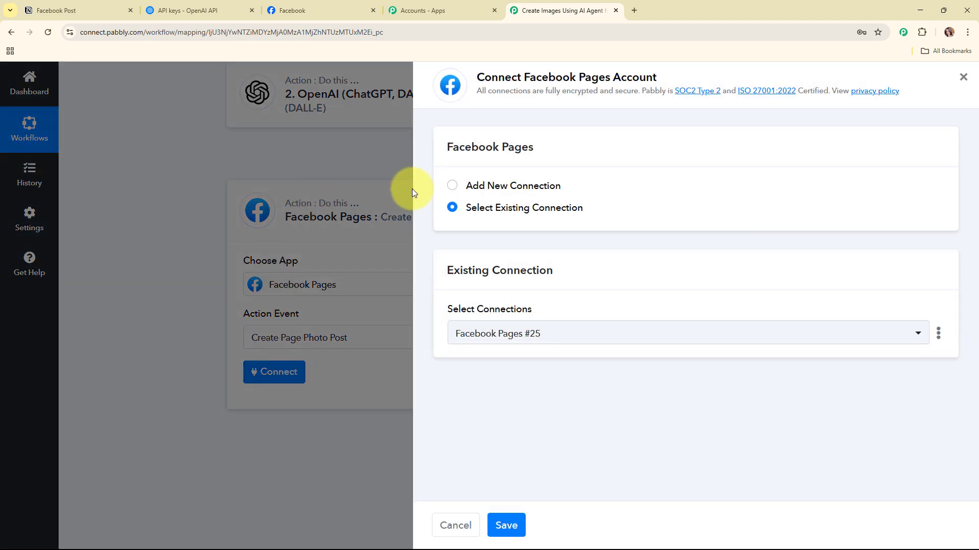
click(453, 186)
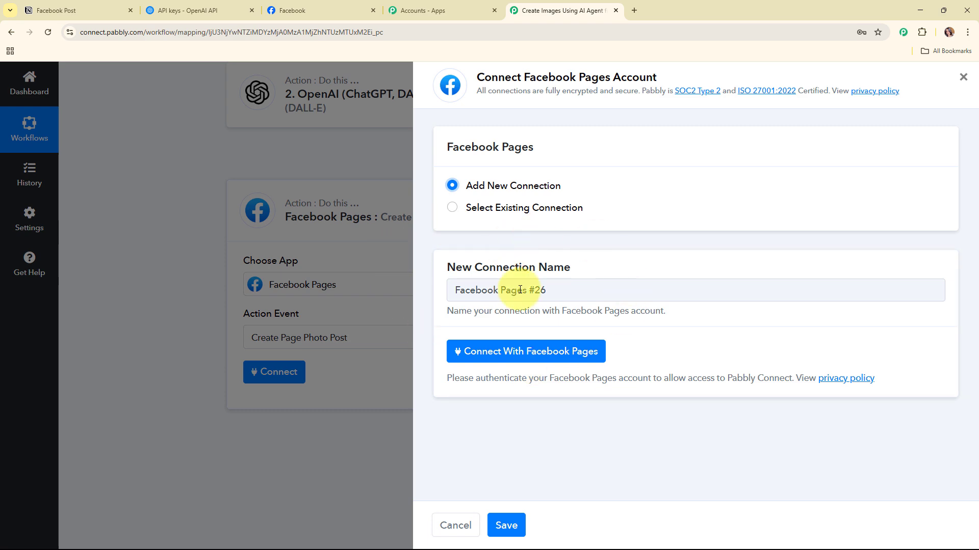
click(592, 355)
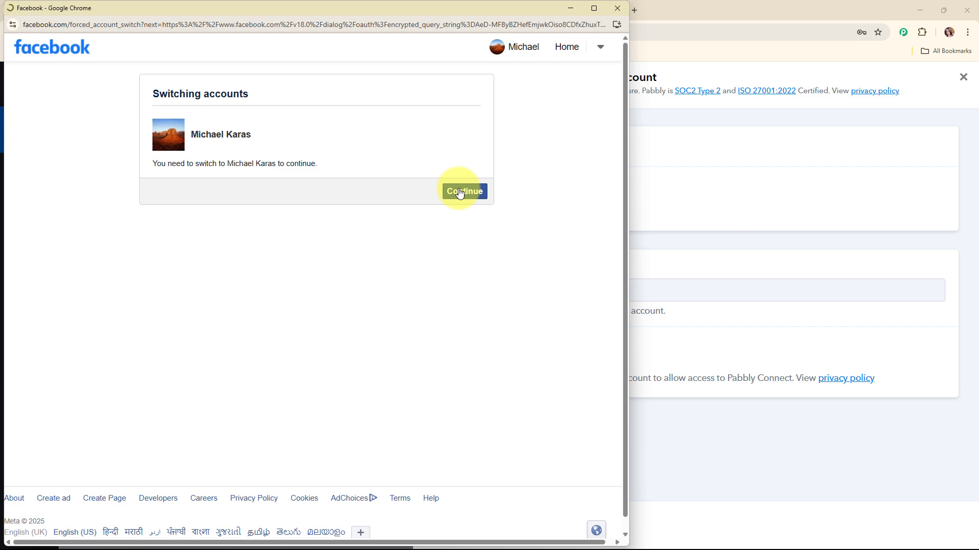
click(459, 193)
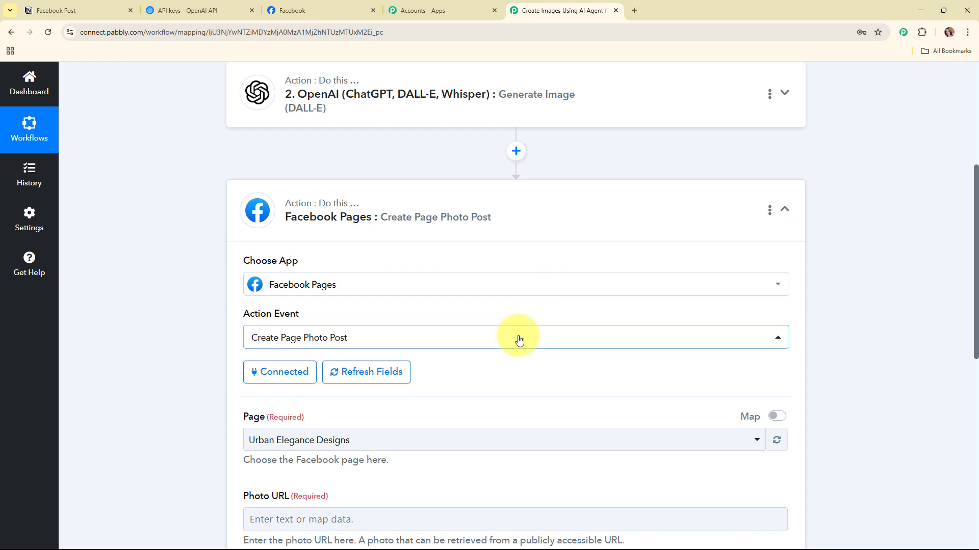
- Reload the open Facebook page and choose Pabbly Connect as the page for the photo post
scroll(518, 338, down, 5)
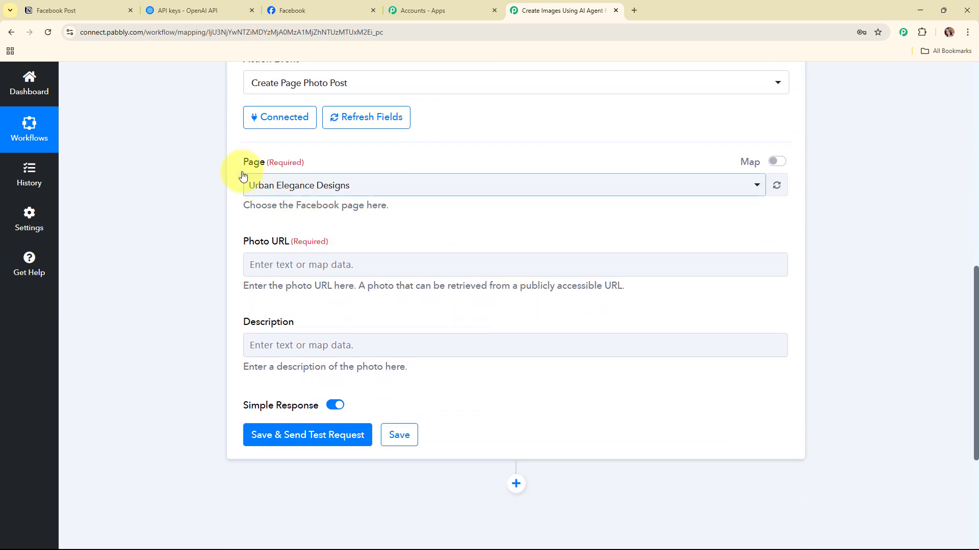
drag(245, 162, 352, 162)
click(516, 226)
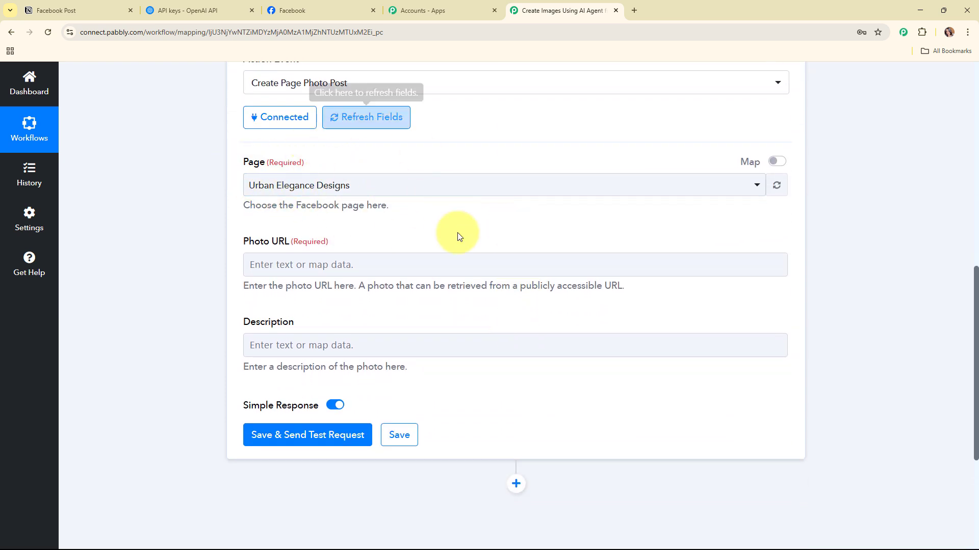
click(303, 6)
key(F5)
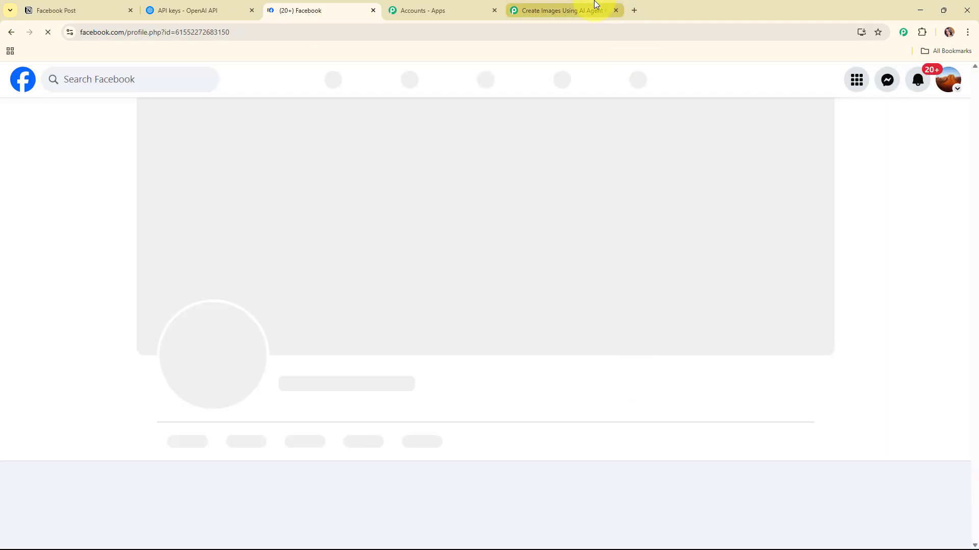
click(596, 5)
click(380, 189)
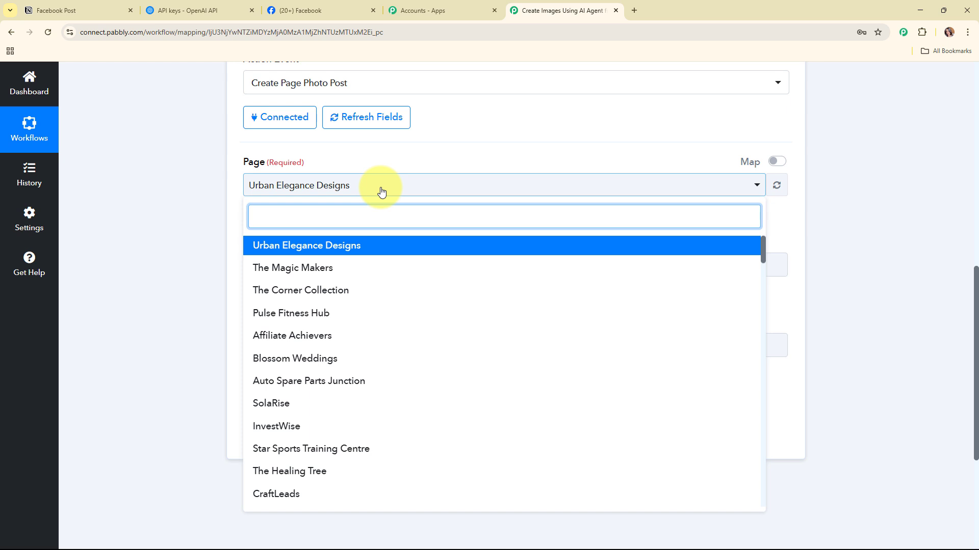
text(pa)
click(287, 268)
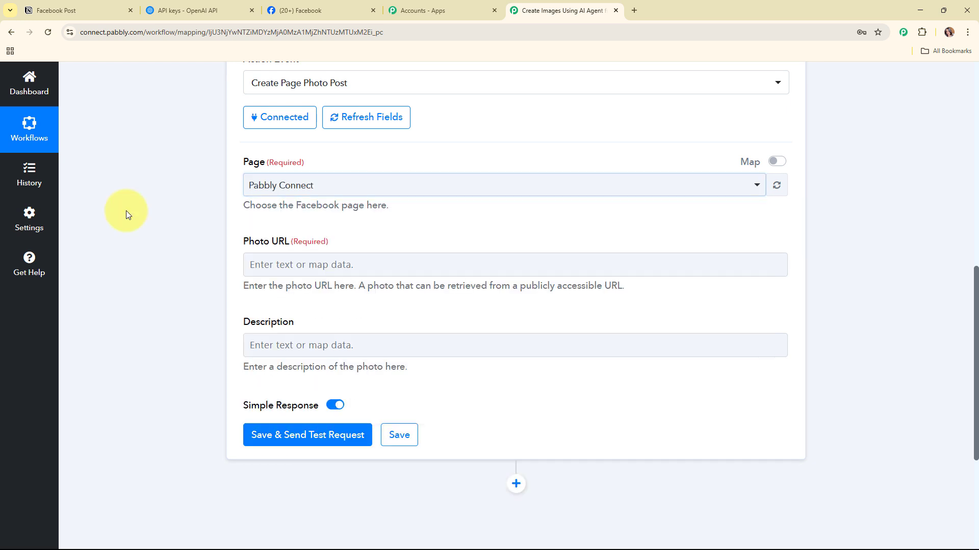
- Map the Data 0 Url value from the OpenAI Generate Image step into the required Photo URL
scroll(317, 216, down, 1)
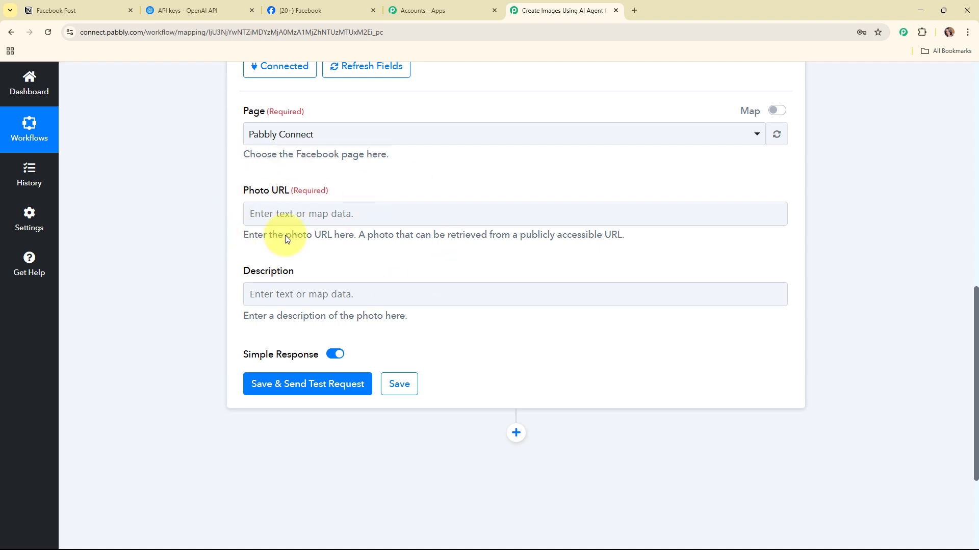
click(305, 213)
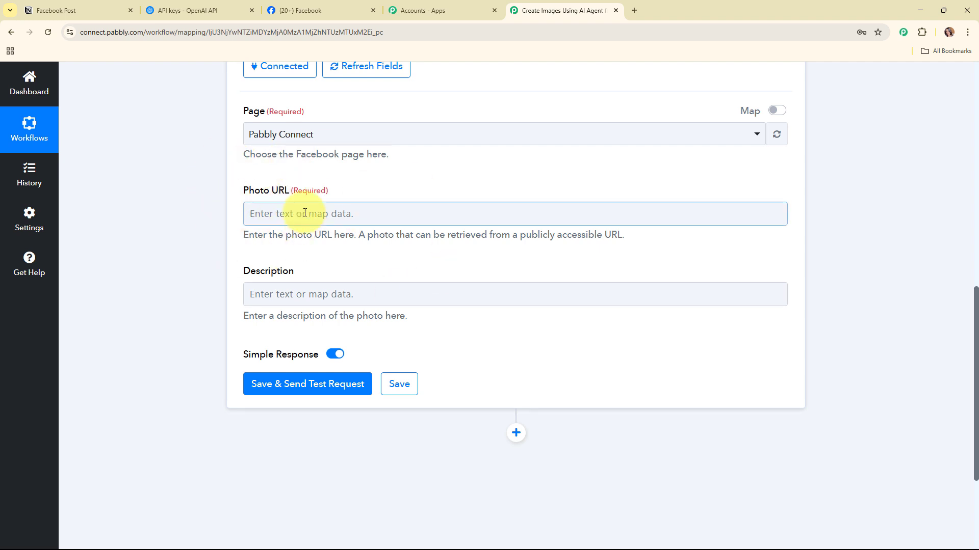
click(305, 213)
scroll(367, 251, down, 2)
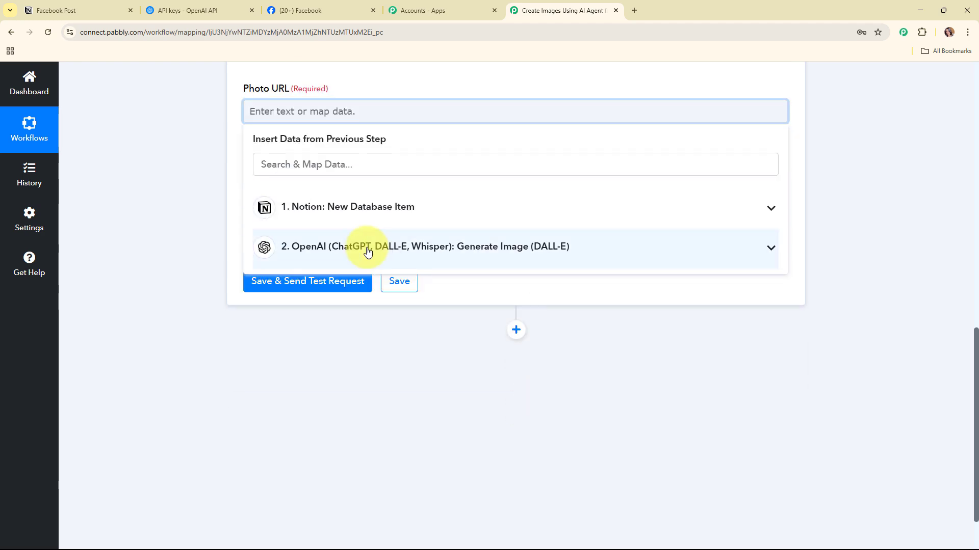
click(367, 247)
click(372, 331)
click(166, 190)
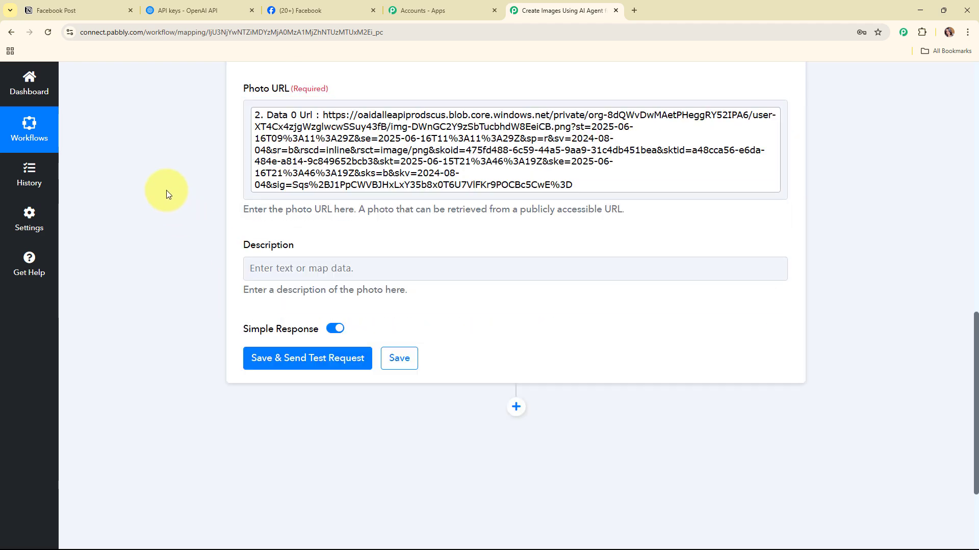
- Map the Notion Post Title text content, Healthy Snacking on Busy Days, into the photo's Description
scroll(556, 238, down, 1)
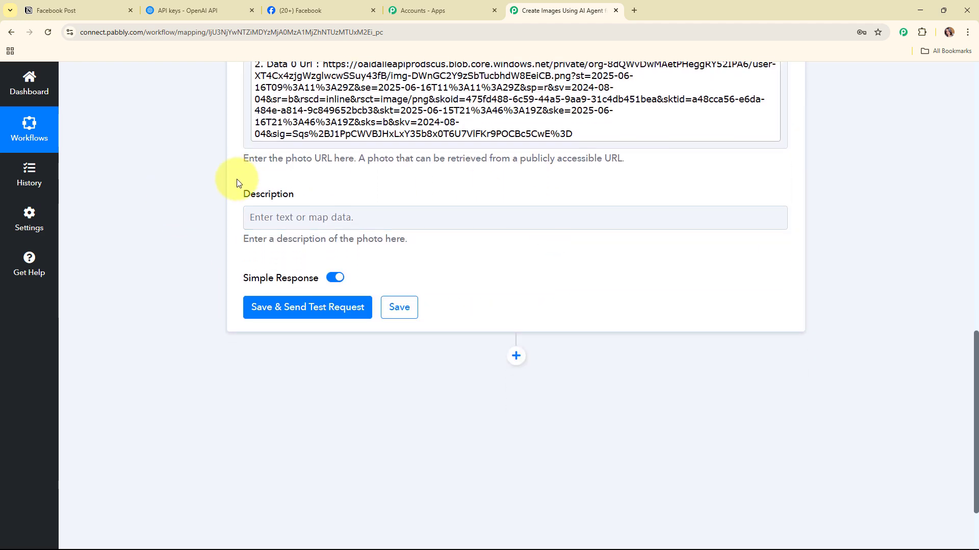
click(328, 226)
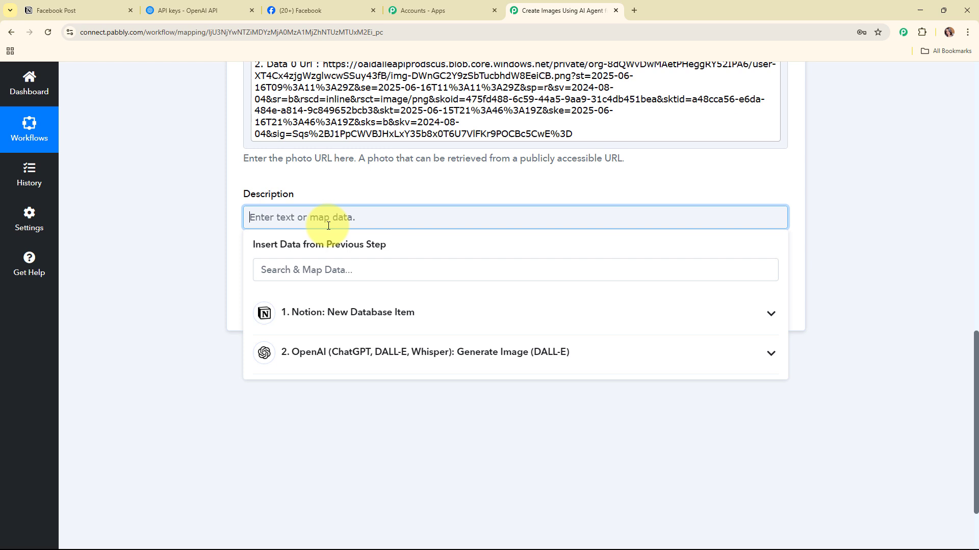
click(341, 331)
click(356, 272)
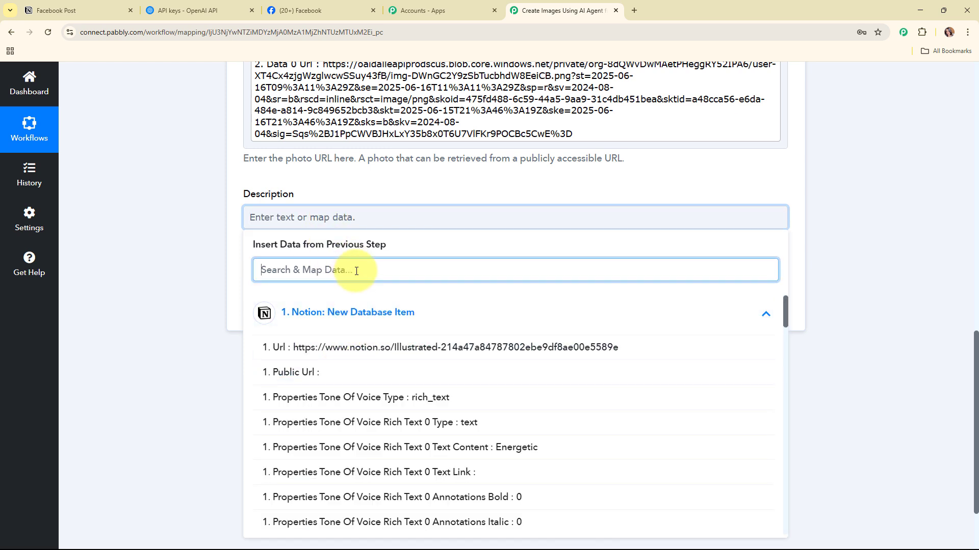
text(tit)
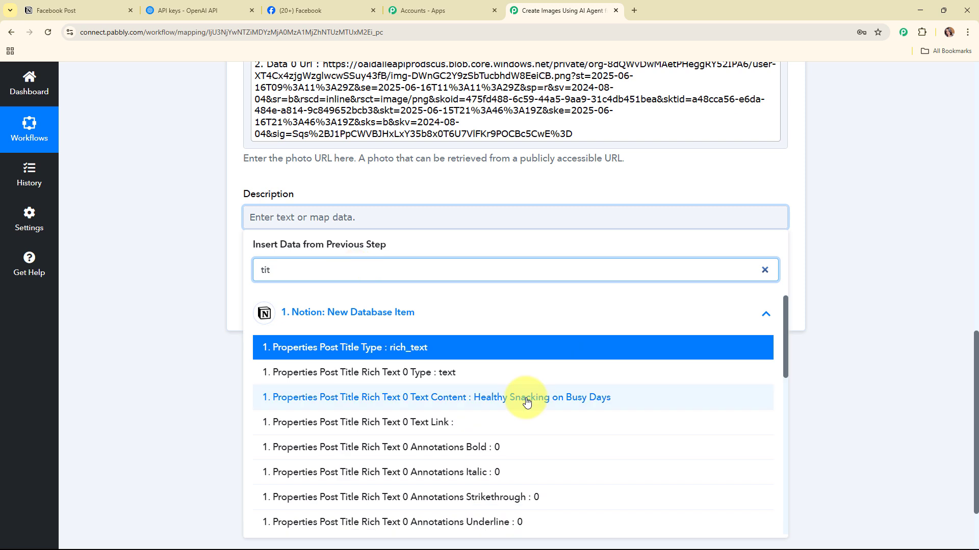
click(526, 402)
click(158, 227)
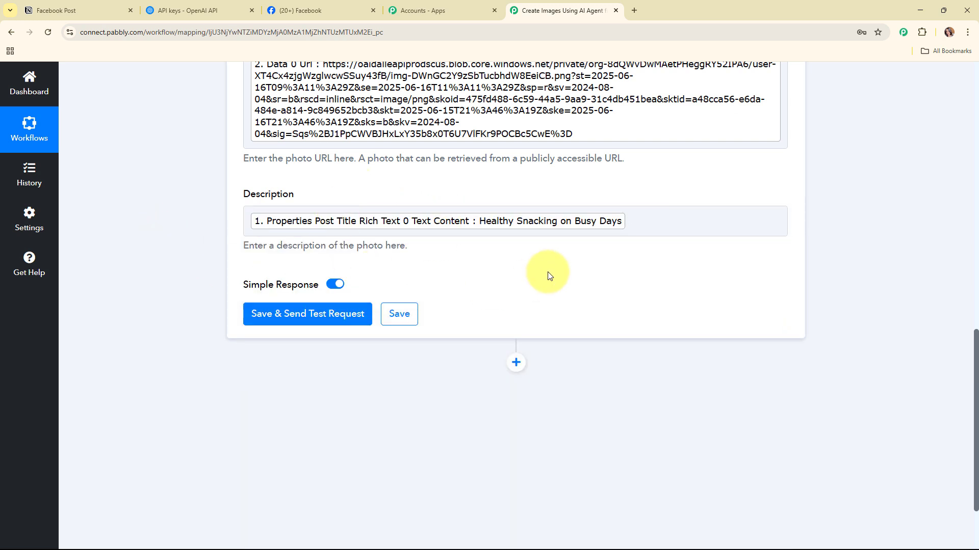
- Save the Facebook Pages action, send a test request and collapse the action
scroll(547, 274, down, 2)
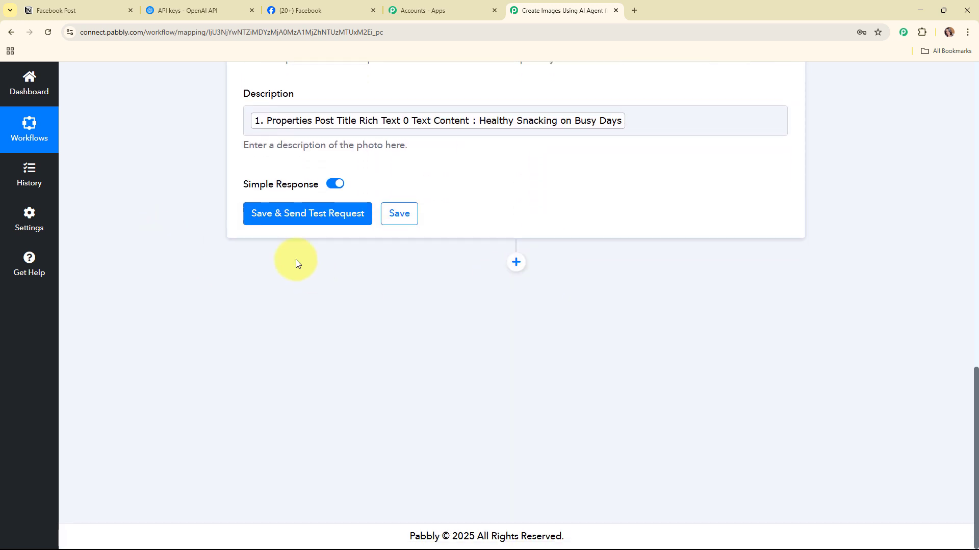
click(270, 217)
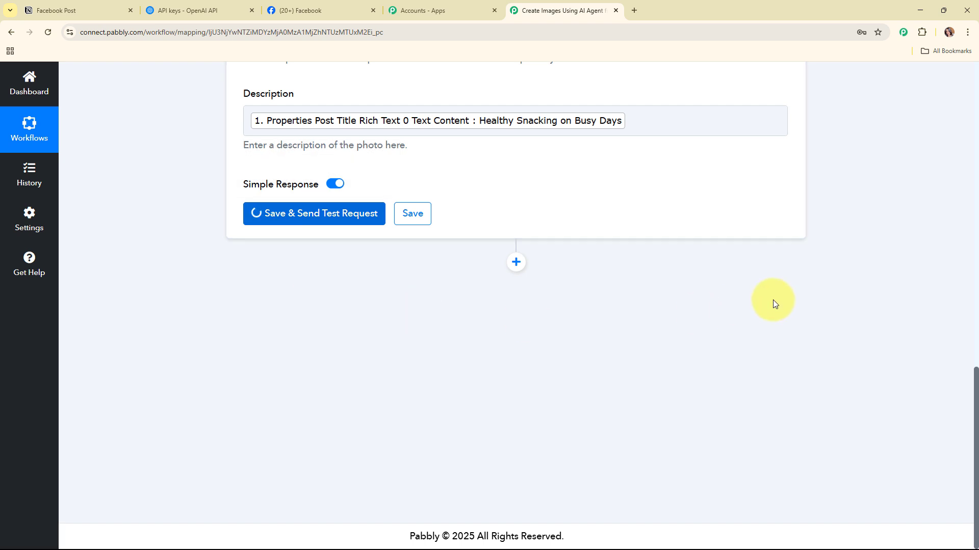
scroll(876, 321, down, 2)
scroll(882, 381, up, 15)
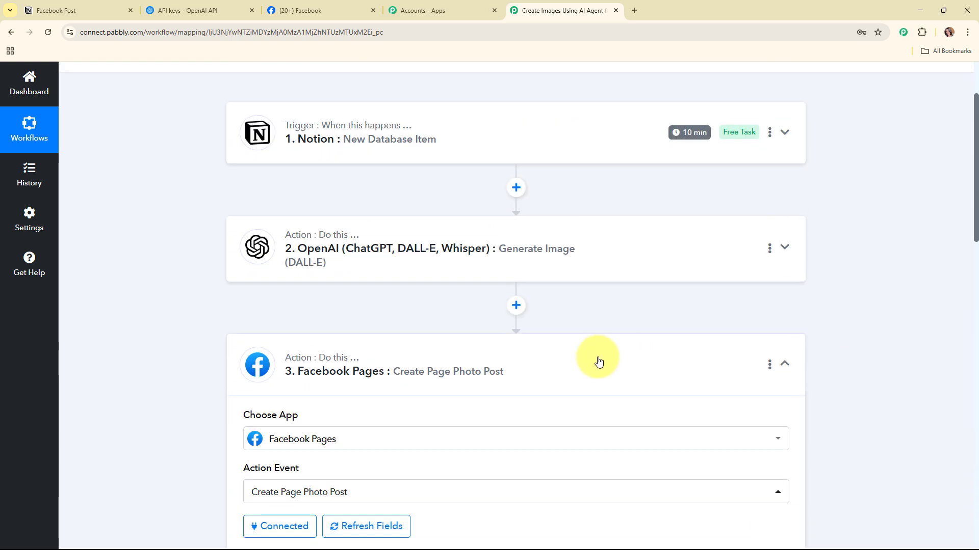
click(598, 361)
scroll(597, 359, up, 2)
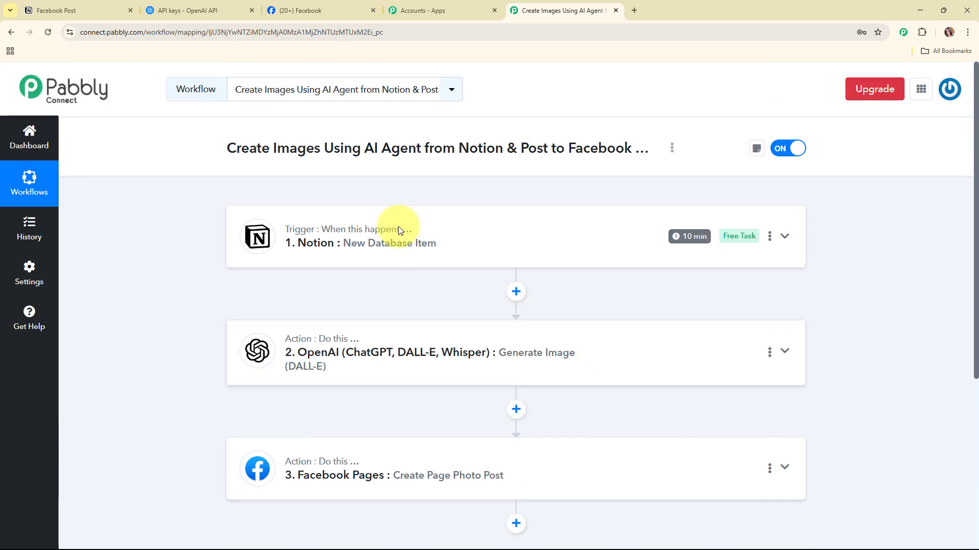
- Reload the Pabbly Connect Facebook page, examine its newest post and return to the workflow
click(306, 10)
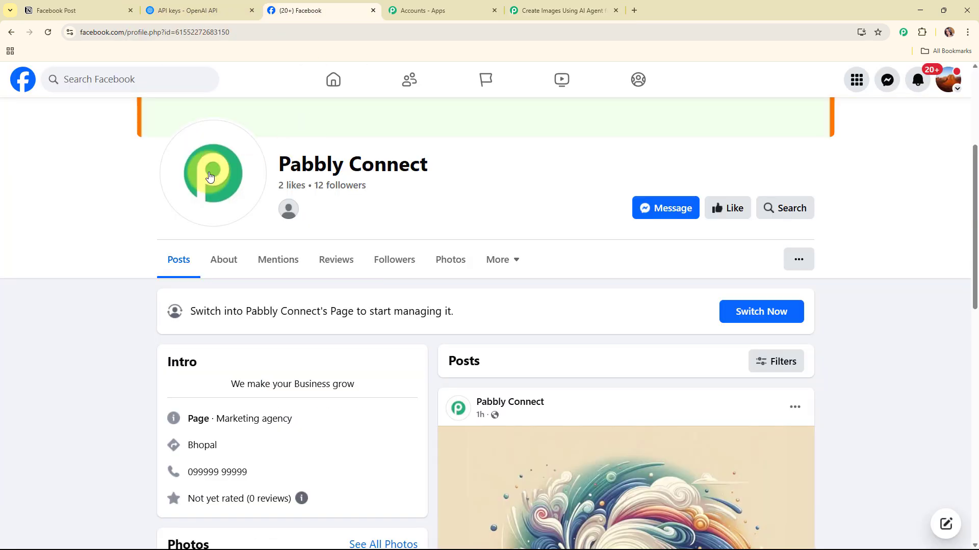
click(48, 32)
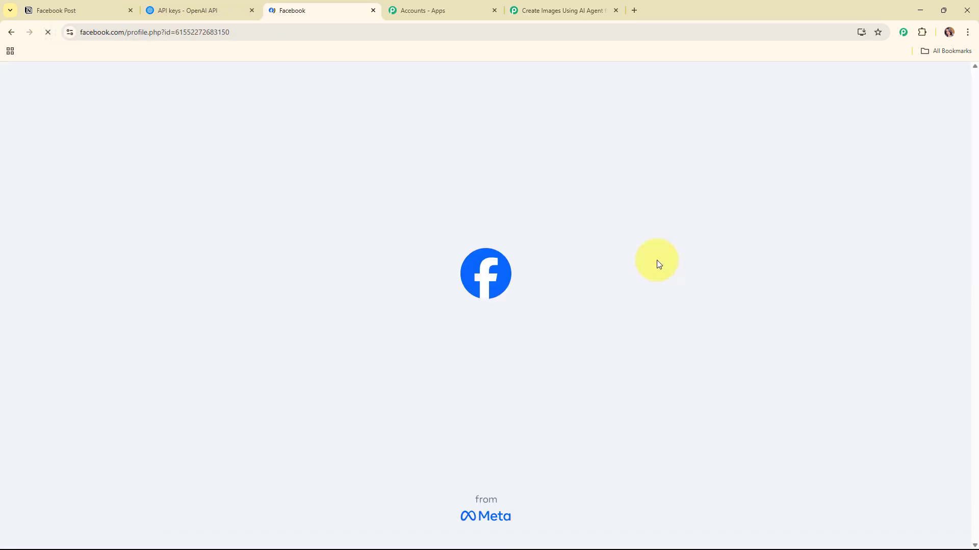
scroll(525, 271, down, 5)
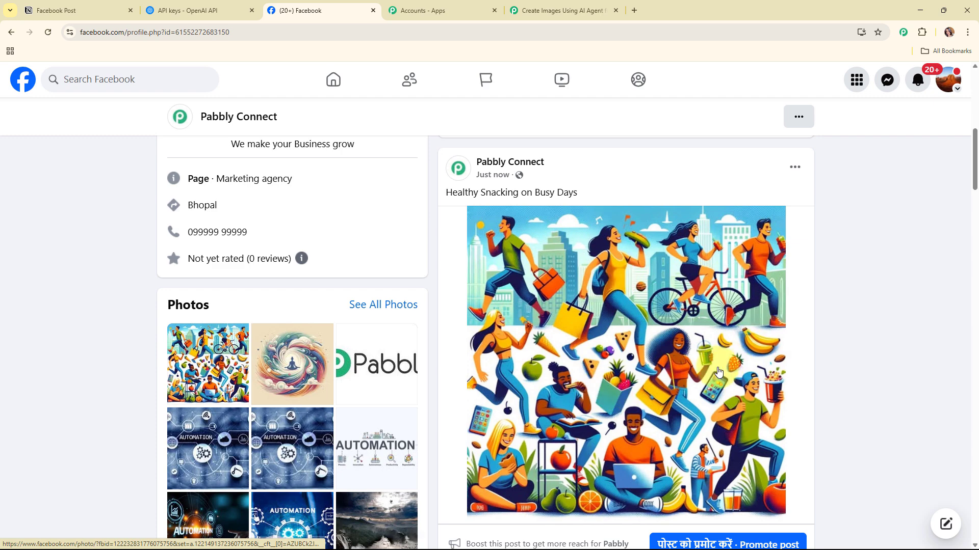
scroll(659, 333, up, 1)
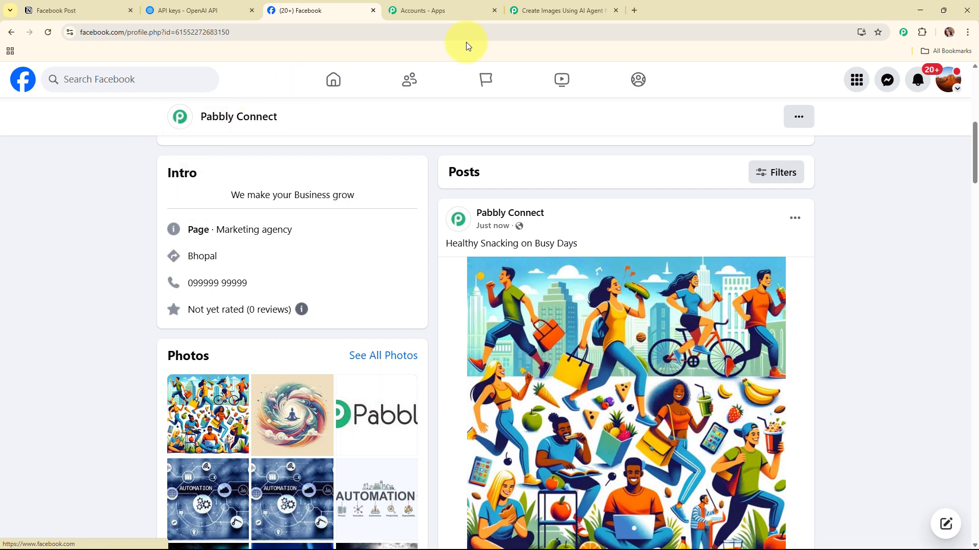
click(565, 11)
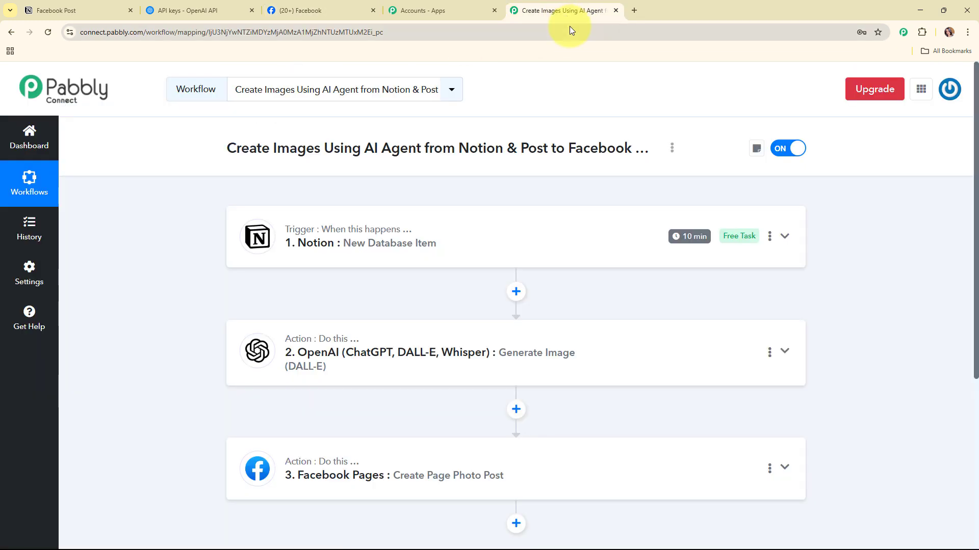
scroll(434, 178, down, 1)
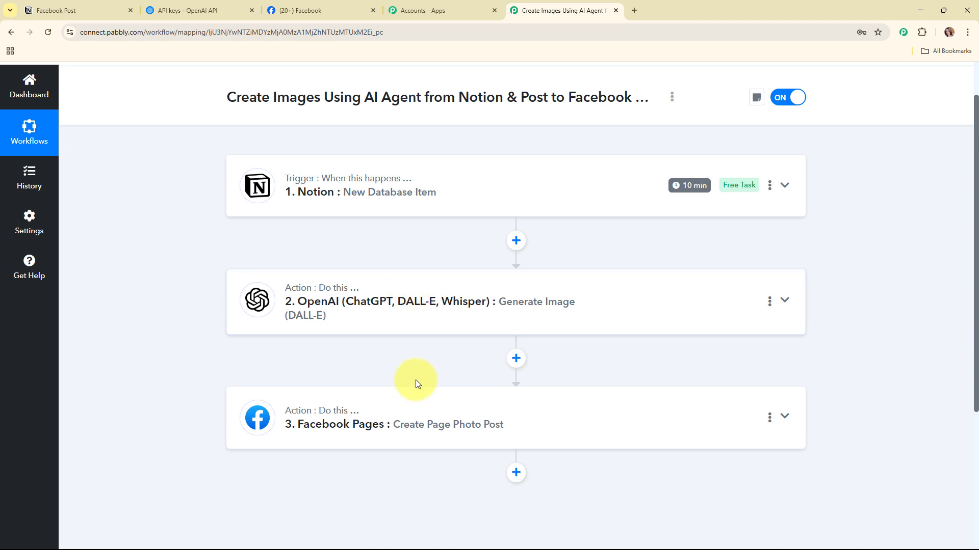
scroll(407, 357, up, 2)
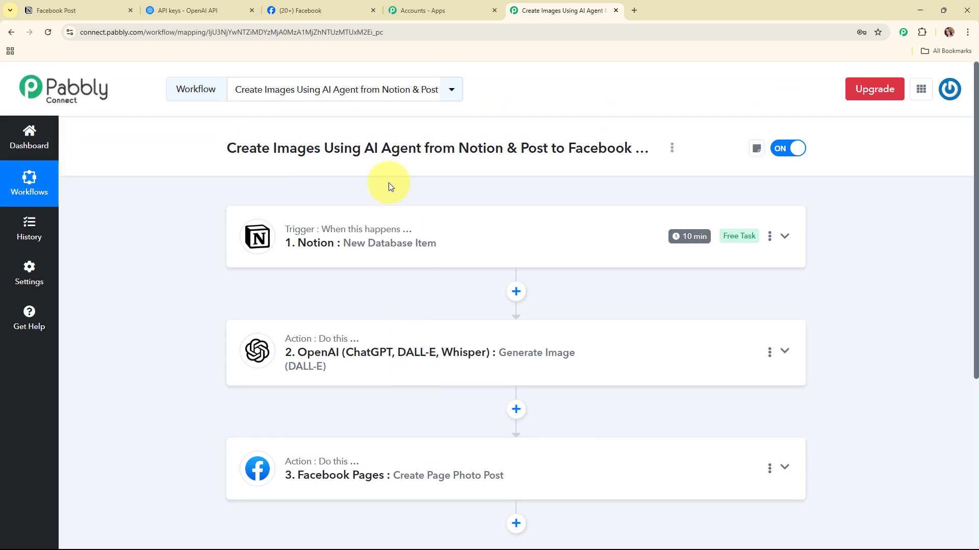